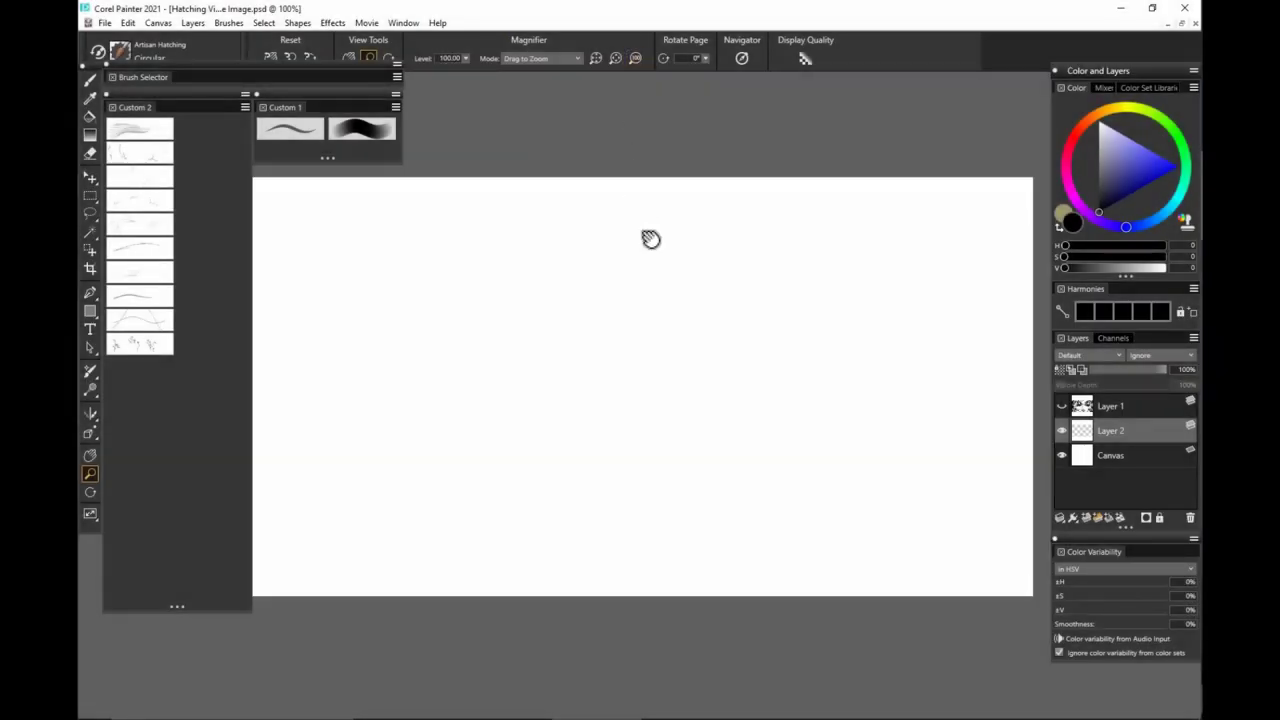
Hatch overlapping curved strokes across the middle of Layer 2 with the Circular hatching brush at 30% opacity.
drag(651, 239, 667, 243)
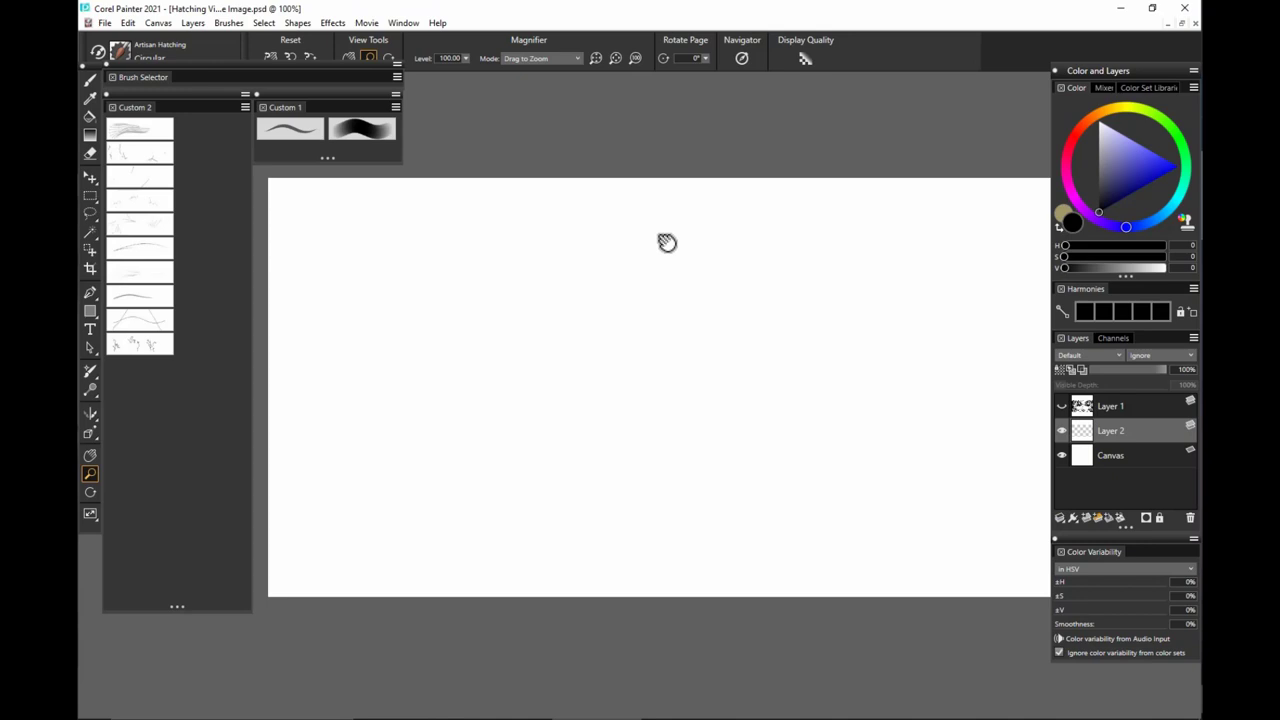
key(b)
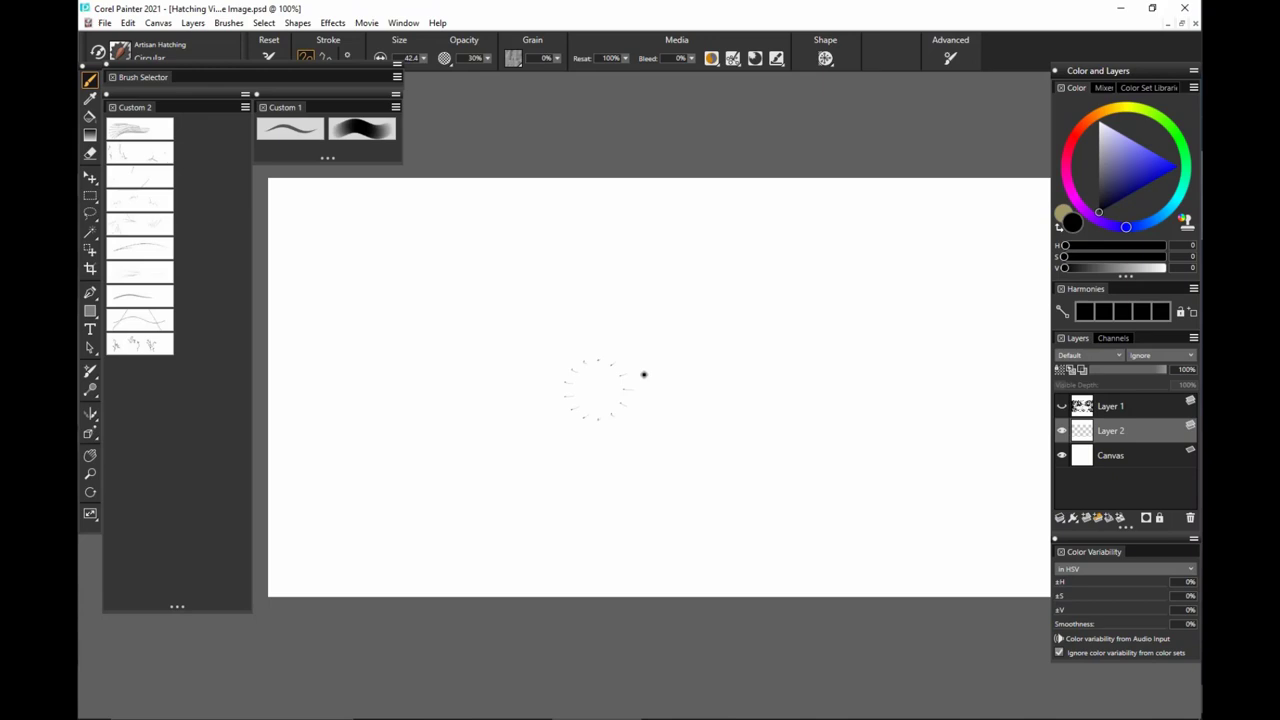
drag(644, 375, 804, 312)
key(ctrl+z)
drag(605, 429, 782, 308)
key(ctrl+z)
drag(519, 467, 701, 301)
drag(557, 417, 772, 321)
mouse_move(588, 400)
mouse_down()
mouse_move(801, 340)
mouse_move(838, 362)
mouse_up()
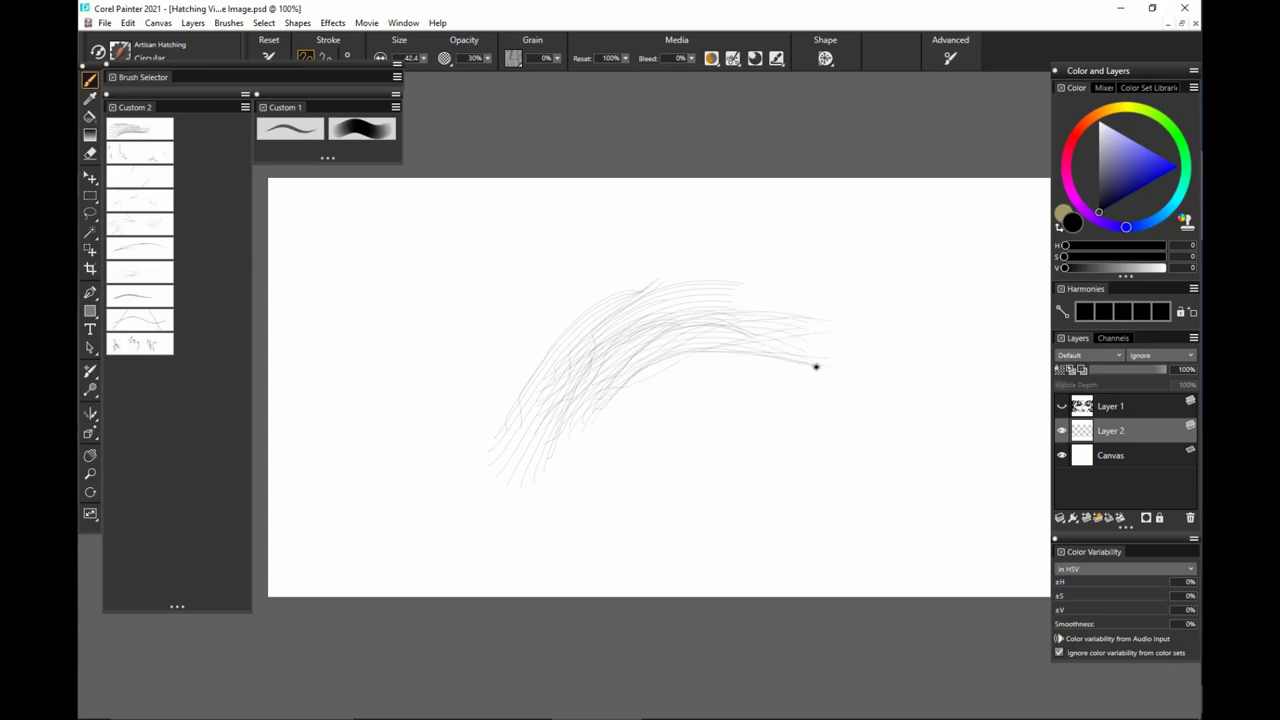
drag(728, 346, 590, 488)
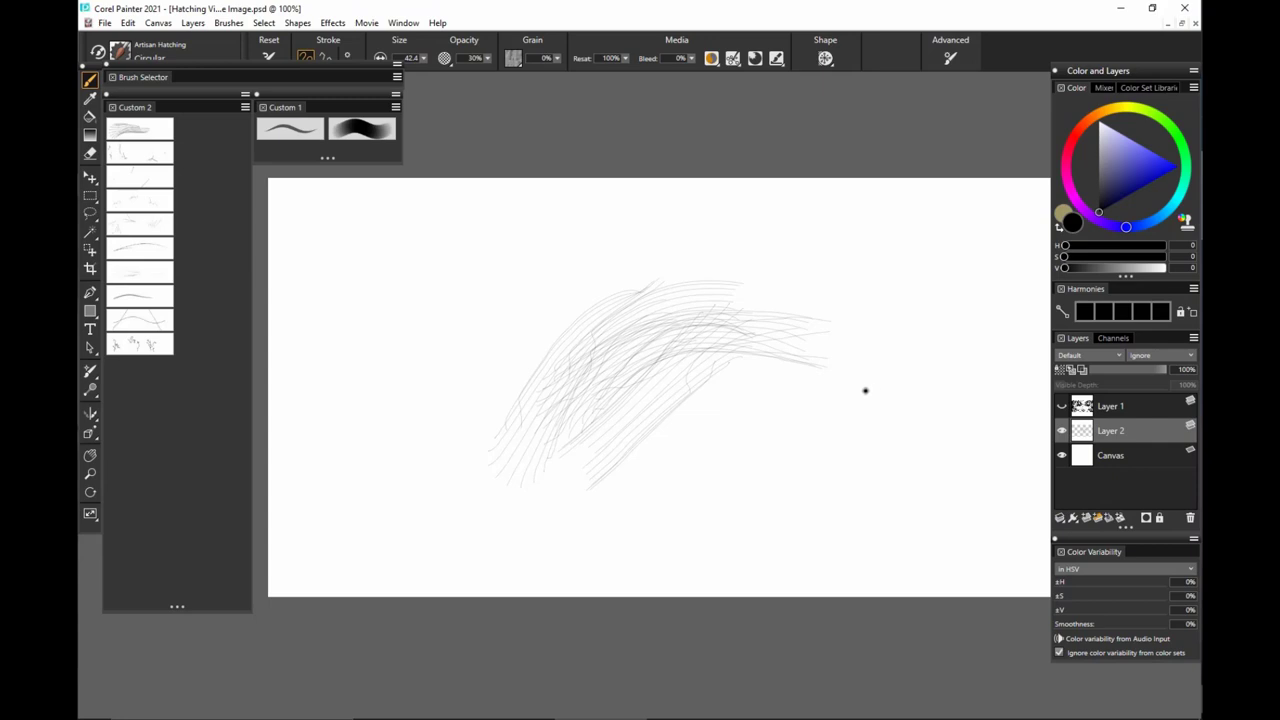
Paint broad, dark diagonal strokes across the right half of the canvas with the Circular brush at 100% opacity.
mouse_move(868, 319)
mouse_down()
mouse_move(723, 435)
mouse_move(666, 534)
mouse_up()
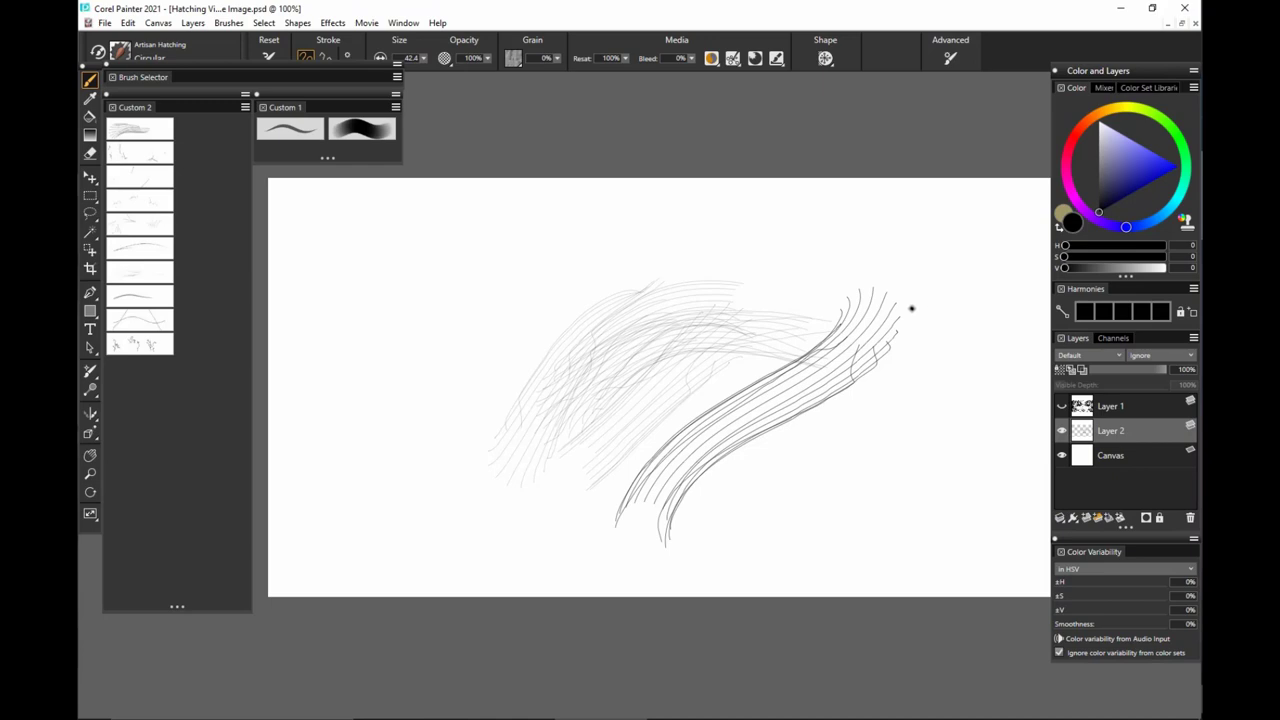
drag(911, 308, 734, 531)
drag(920, 376, 726, 583)
drag(900, 289, 580, 530)
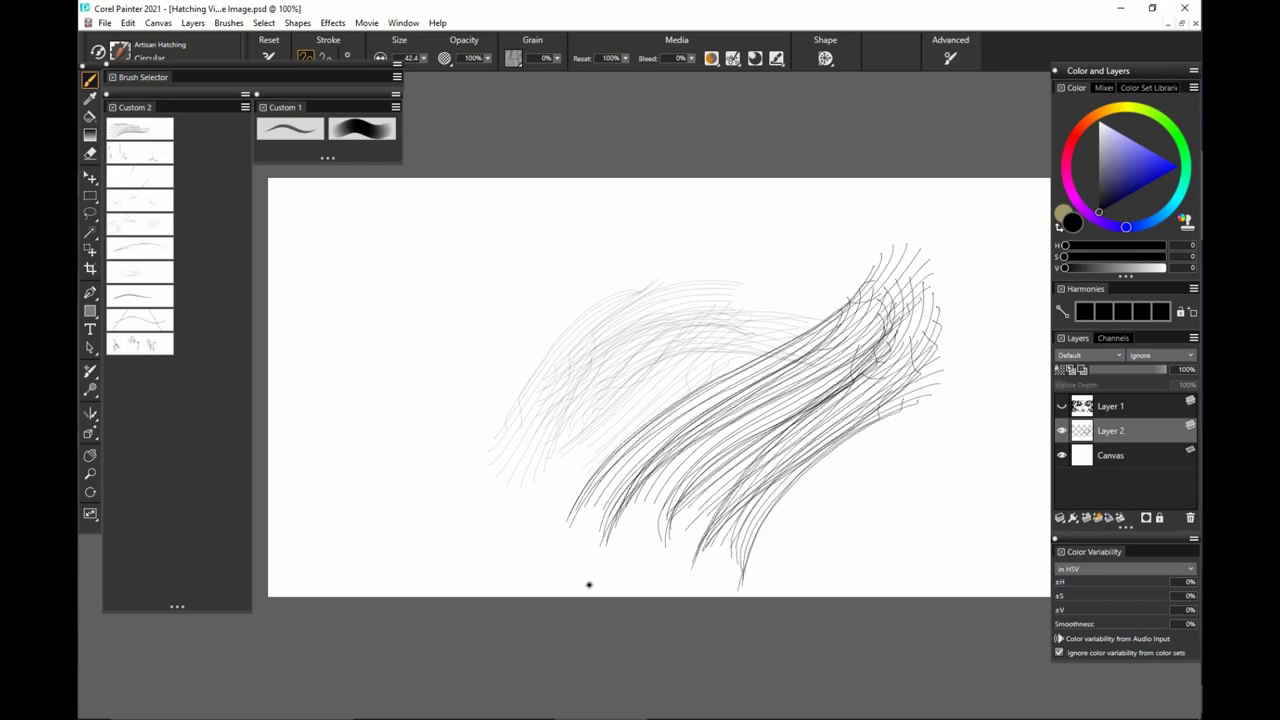
drag(893, 262, 511, 534)
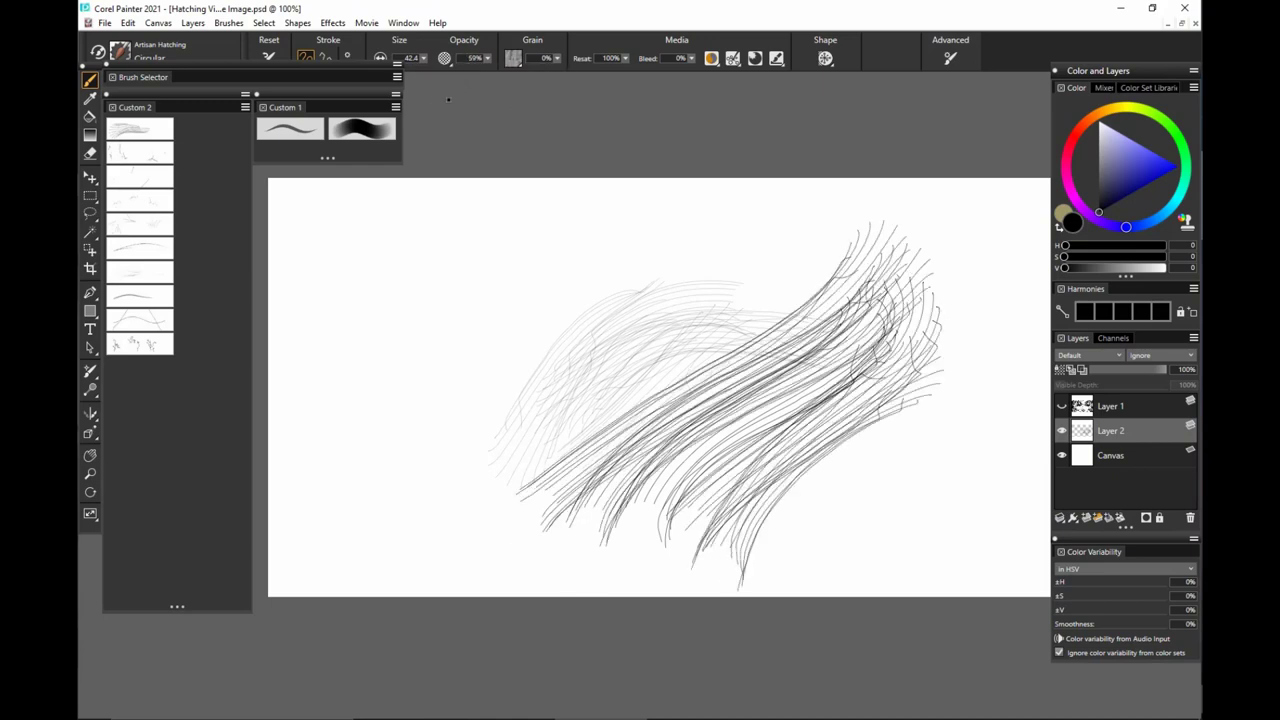
Set the brush opacity to 41% and add lighter curved strokes left of and above the dark hatching.
mouse_move(423, 385)
mouse_down()
mouse_move(577, 256)
mouse_move(448, 425)
mouse_up()
mouse_move(488, 59)
mouse_down()
mouse_move(429, 75)
mouse_move(560, 72)
mouse_up()
drag(498, 494, 640, 294)
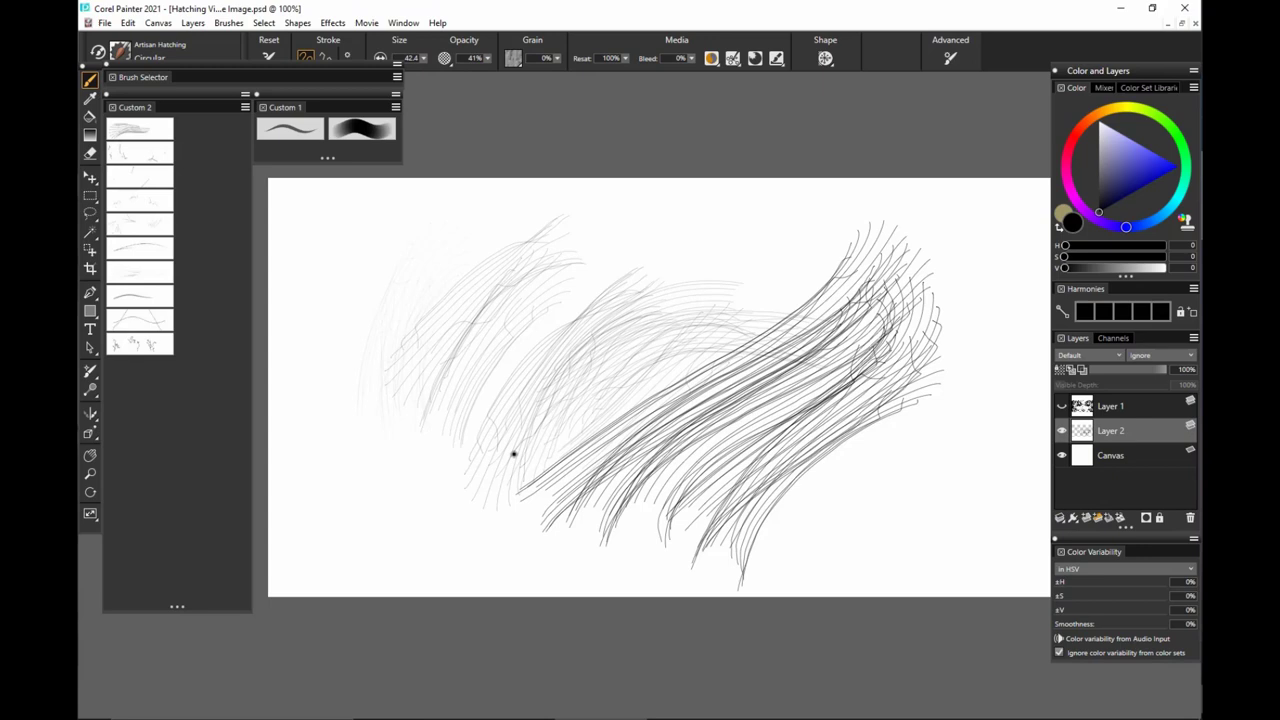
drag(514, 454, 800, 280)
drag(611, 440, 822, 300)
Set the brush opacity to 68% and blend the light and dark hatching with long diagonal strokes.
drag(487, 58, 525, 72)
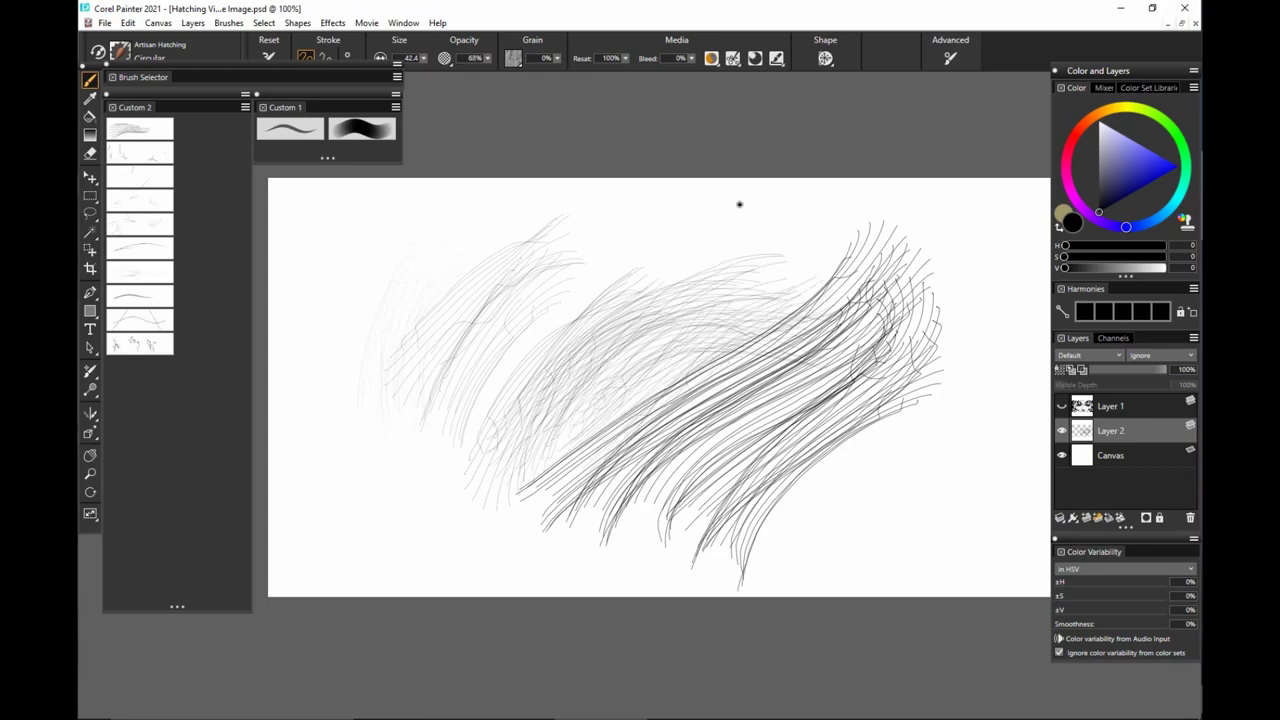
drag(840, 276, 574, 454)
drag(849, 249, 515, 520)
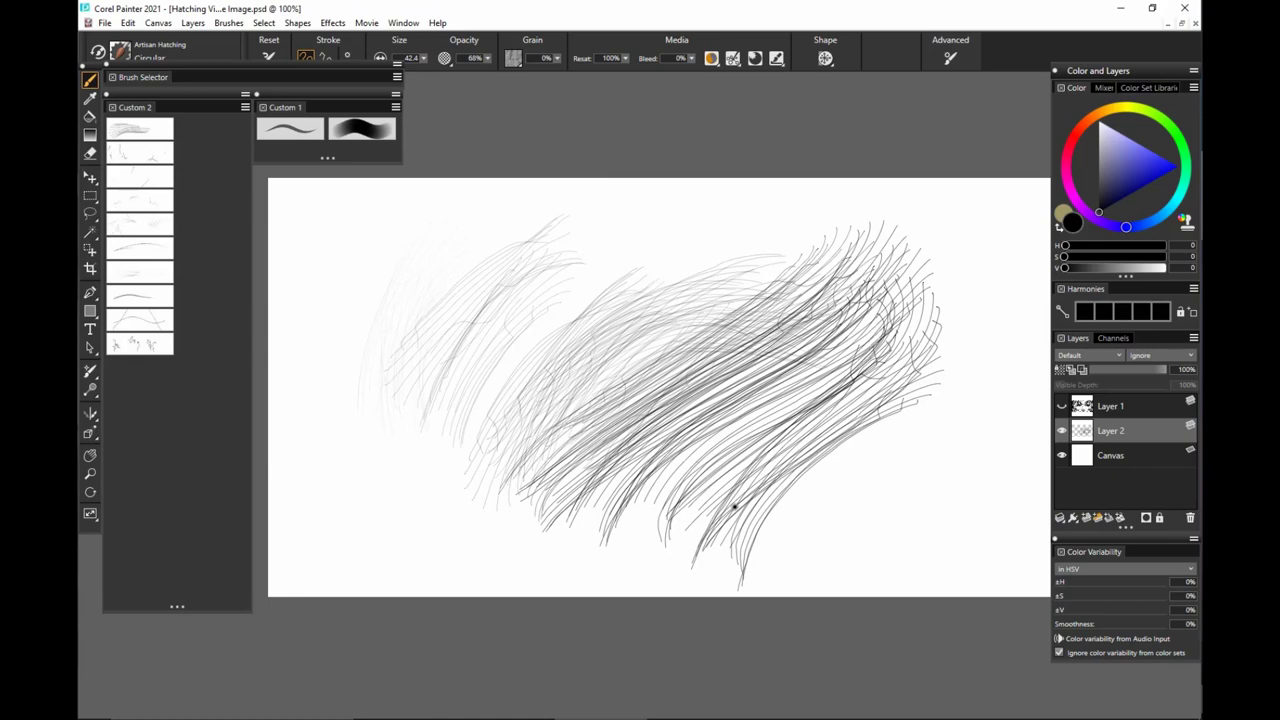
Cross-hatch over the dark diagonal strokes at 68% opacity, adding the last strokes at 50% opacity.
drag(596, 424, 735, 523)
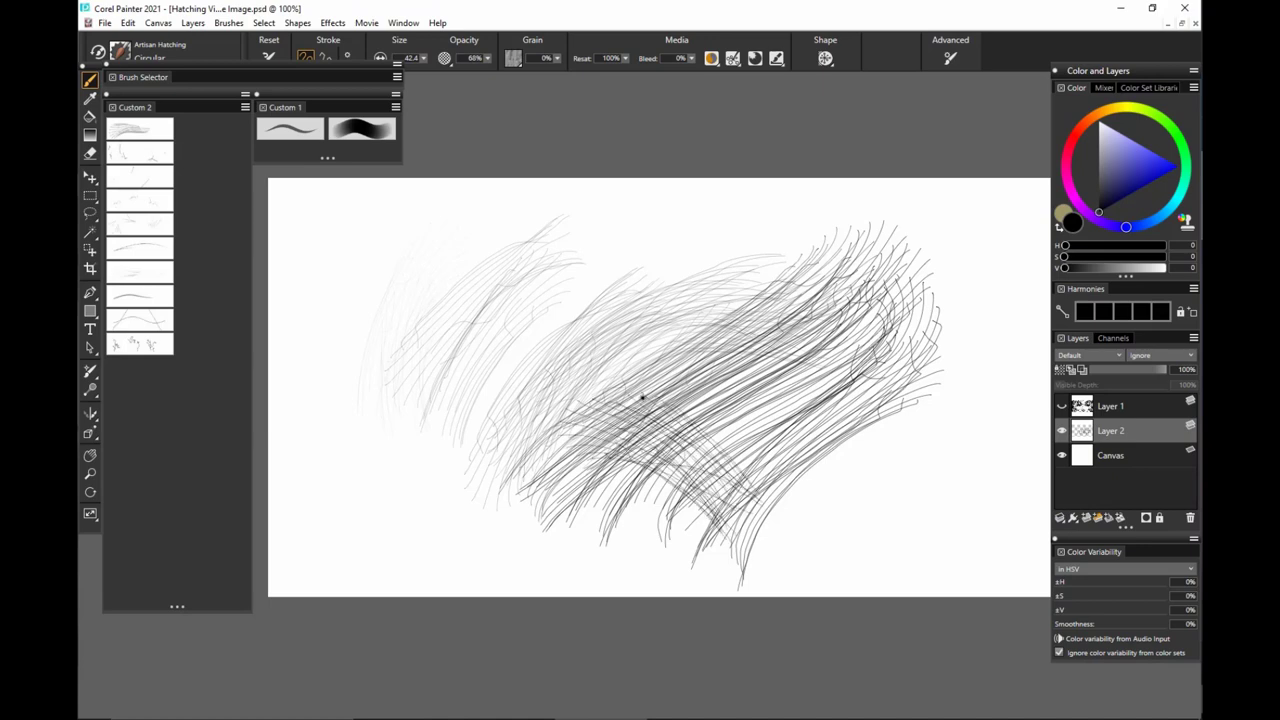
drag(643, 397, 741, 488)
mouse_move(660, 366)
mouse_down()
mouse_move(709, 394)
mouse_move(775, 467)
mouse_up()
drag(676, 358, 788, 448)
mouse_move(679, 350)
mouse_down()
mouse_move(737, 369)
mouse_move(803, 423)
mouse_up()
drag(702, 318, 868, 436)
drag(870, 342, 802, 426)
drag(892, 260, 752, 394)
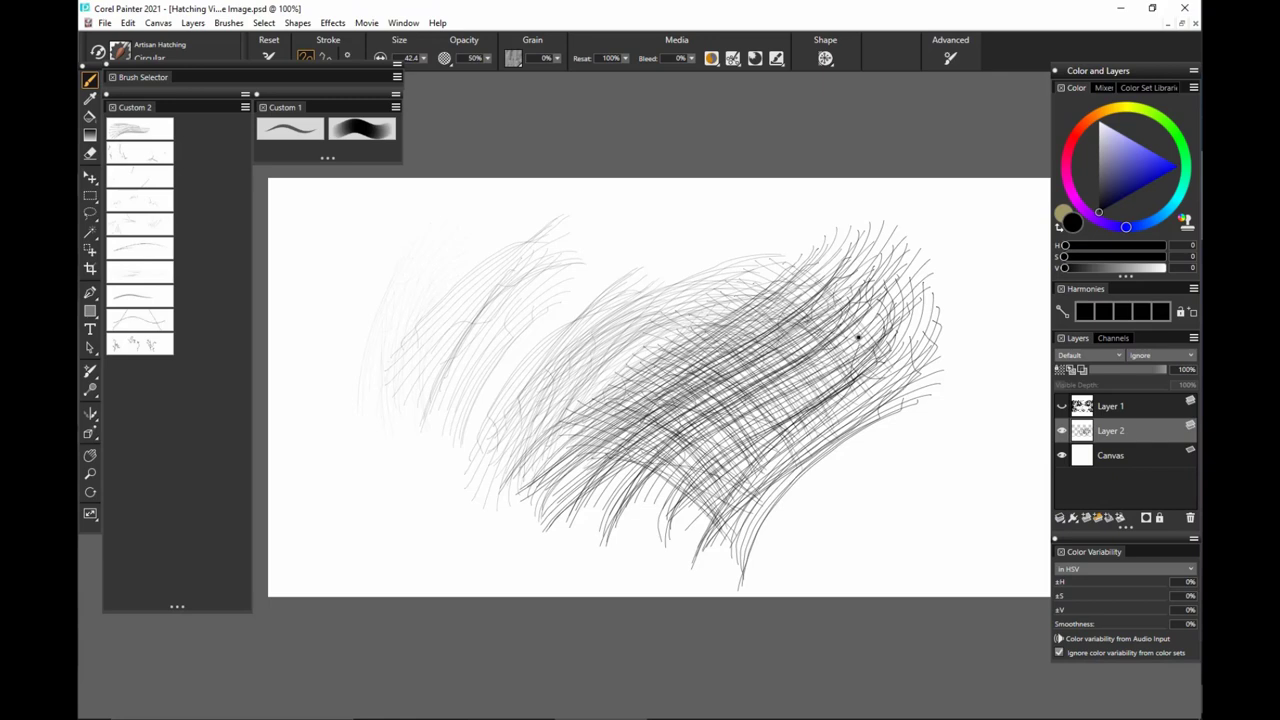
drag(882, 266, 844, 366)
mouse_move(912, 456)
mouse_down()
mouse_move(895, 458)
mouse_move(922, 477)
mouse_up()
Clear all strokes from Layer 2 and switch to the Corners hatching brush.
key(ctrl+a)
key(Delete)
key(ctrl+d)
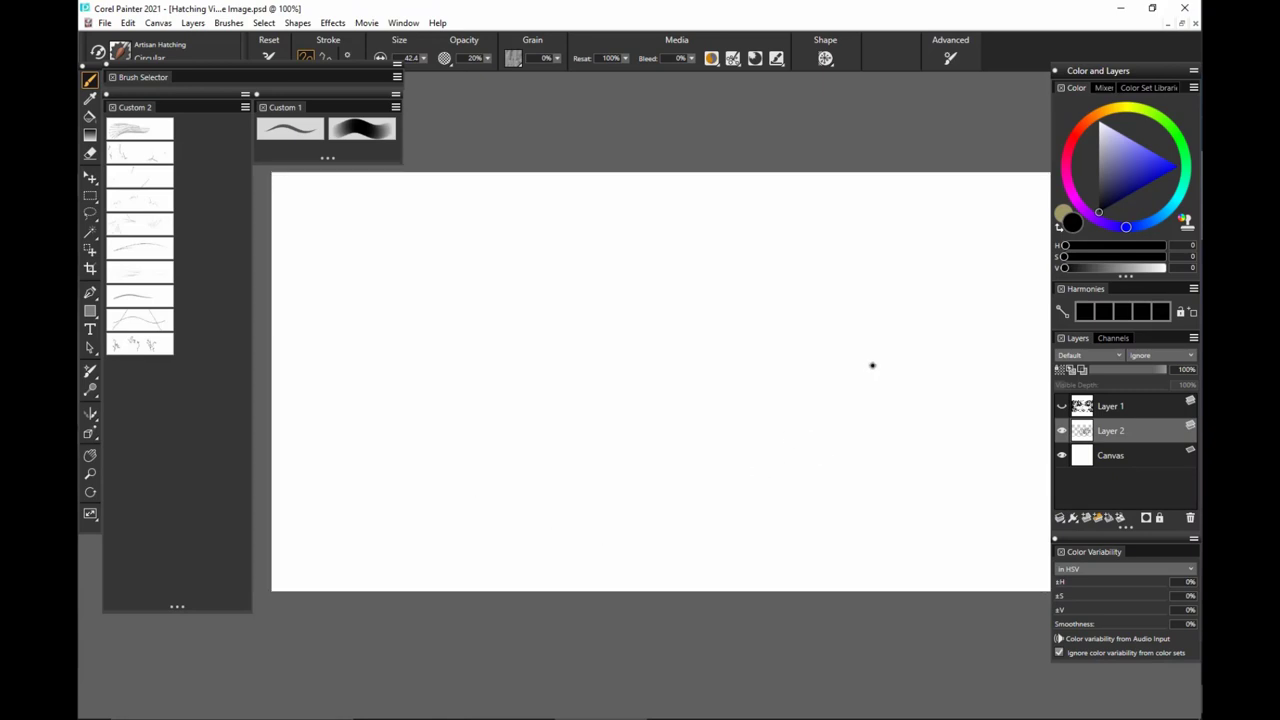
click(166, 158)
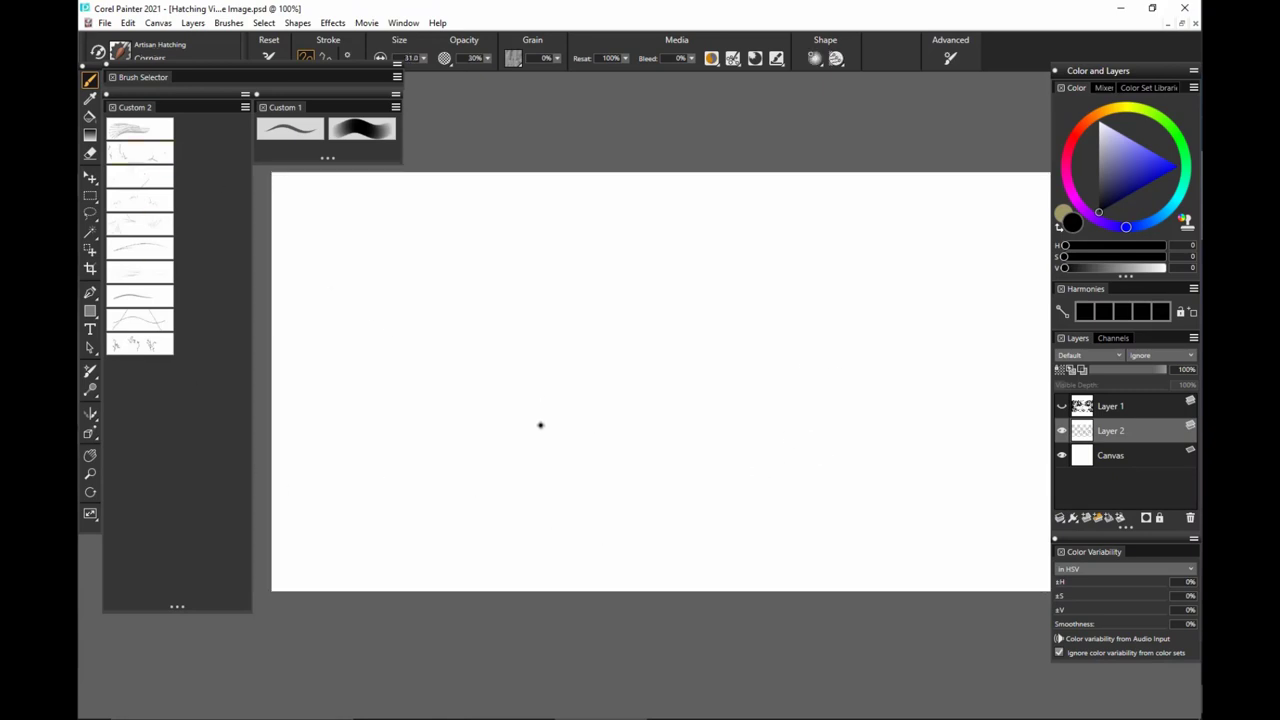
drag(470, 415, 850, 440)
key(ctrl+z)
drag(582, 442, 1005, 453)
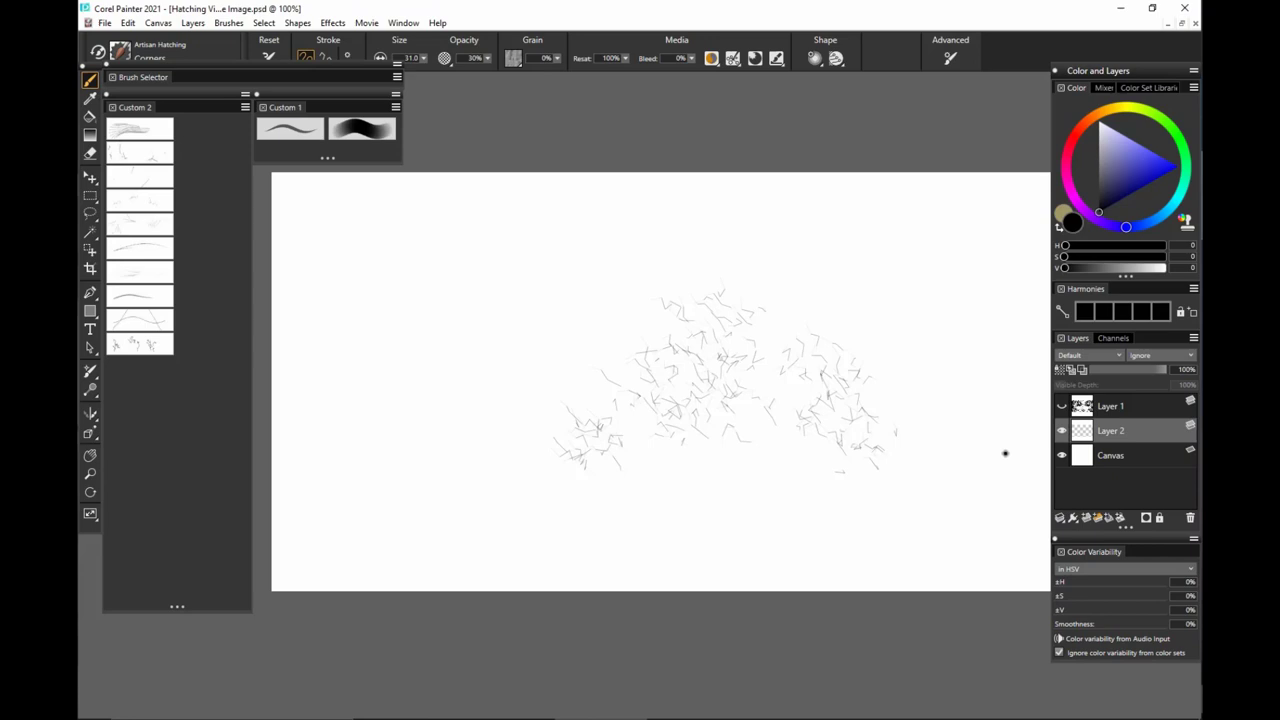
key(ctrl+z)
mouse_move(640, 380)
mouse_down()
mouse_move(806, 471)
mouse_move(740, 414)
mouse_move(945, 487)
mouse_up()
key(ctrl+z)
Set the Corners brush opacity to 100% and build dense clusters and scattered angular marks across the canvas.
key(0)
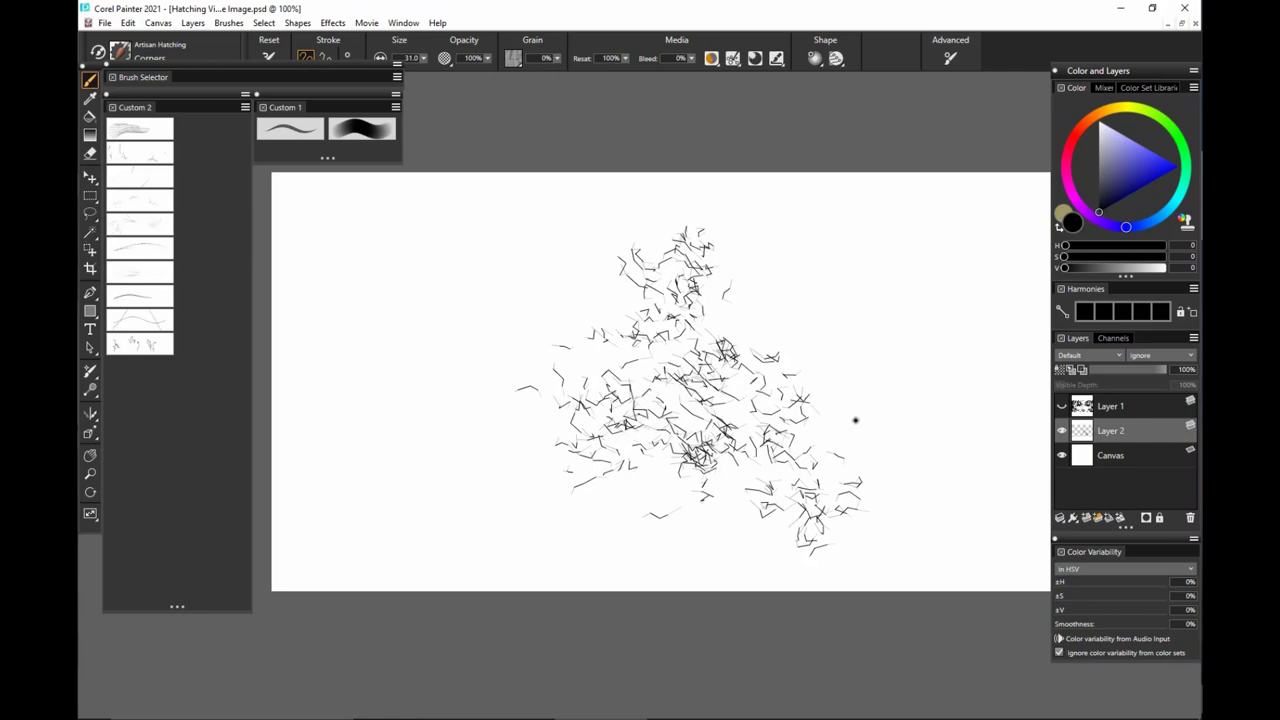
mouse_move(855, 420)
mouse_down()
mouse_move(880, 362)
mouse_move(915, 355)
mouse_up()
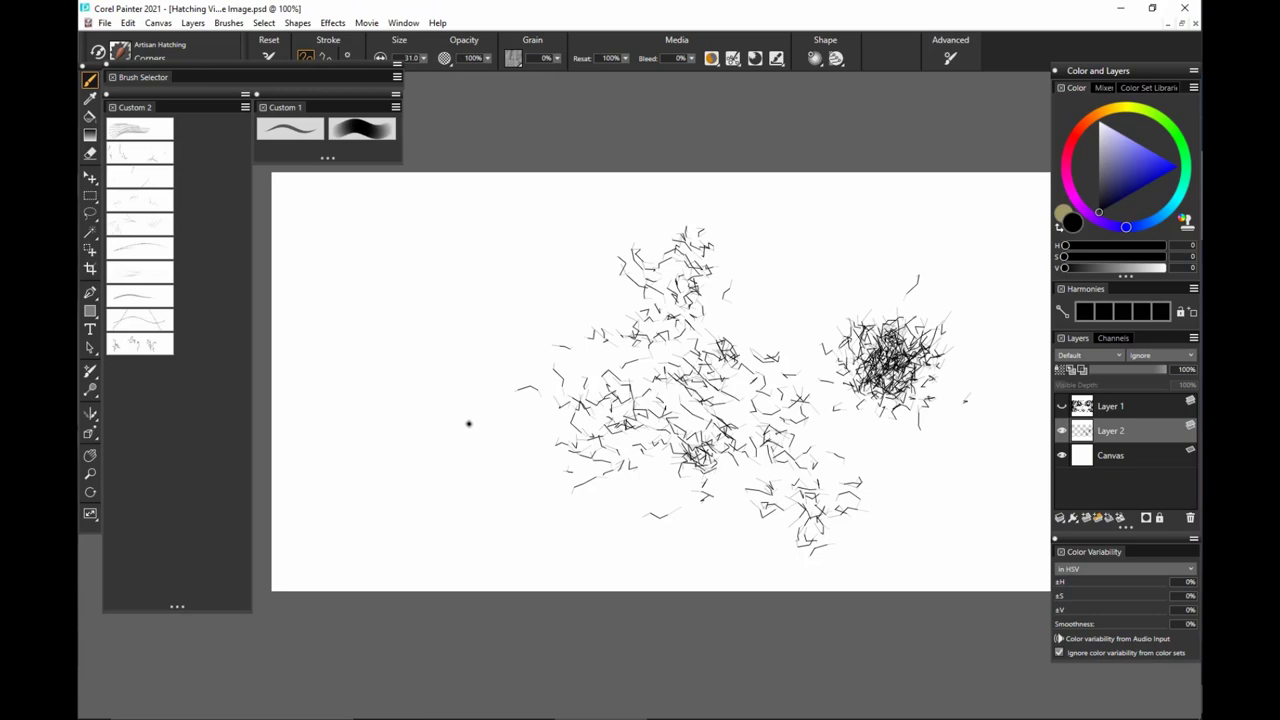
mouse_move(468, 423)
mouse_down()
mouse_move(467, 387)
mouse_move(470, 402)
mouse_move(481, 383)
mouse_move(466, 429)
mouse_up()
drag(490, 507, 450, 560)
mouse_move(543, 309)
mouse_down()
mouse_move(589, 271)
mouse_move(560, 245)
mouse_move(909, 277)
mouse_move(978, 309)
mouse_move(840, 390)
mouse_move(851, 529)
mouse_move(714, 580)
mouse_move(548, 550)
mouse_move(620, 420)
mouse_move(480, 470)
mouse_move(520, 370)
mouse_move(590, 460)
mouse_up()
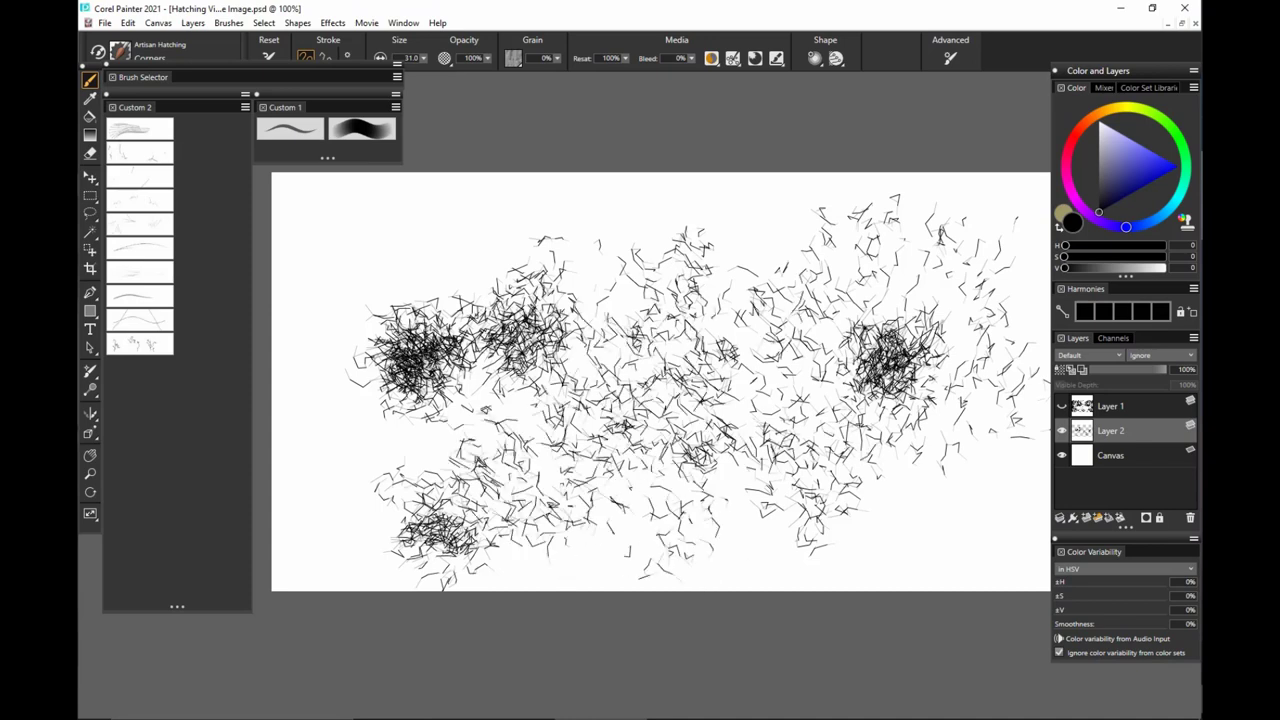
drag(682, 374, 860, 260)
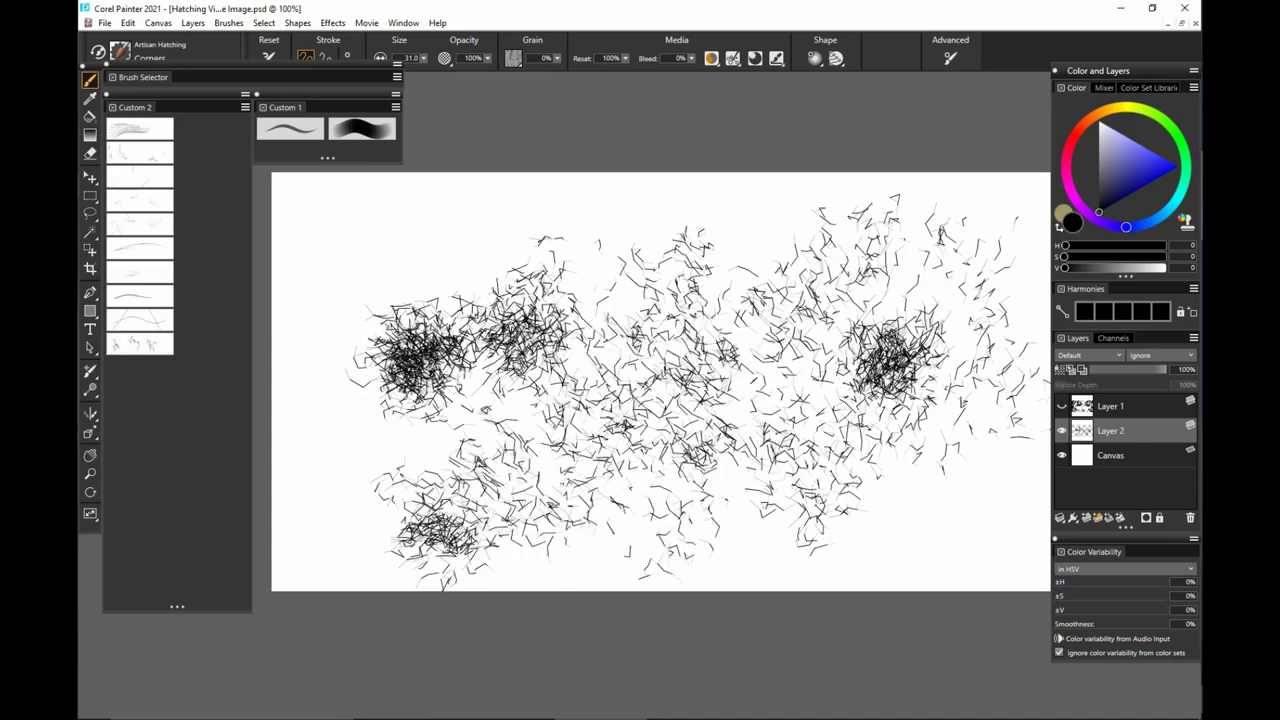
mouse_move(906, 518)
mouse_down()
mouse_move(919, 518)
mouse_move(926, 478)
mouse_up()
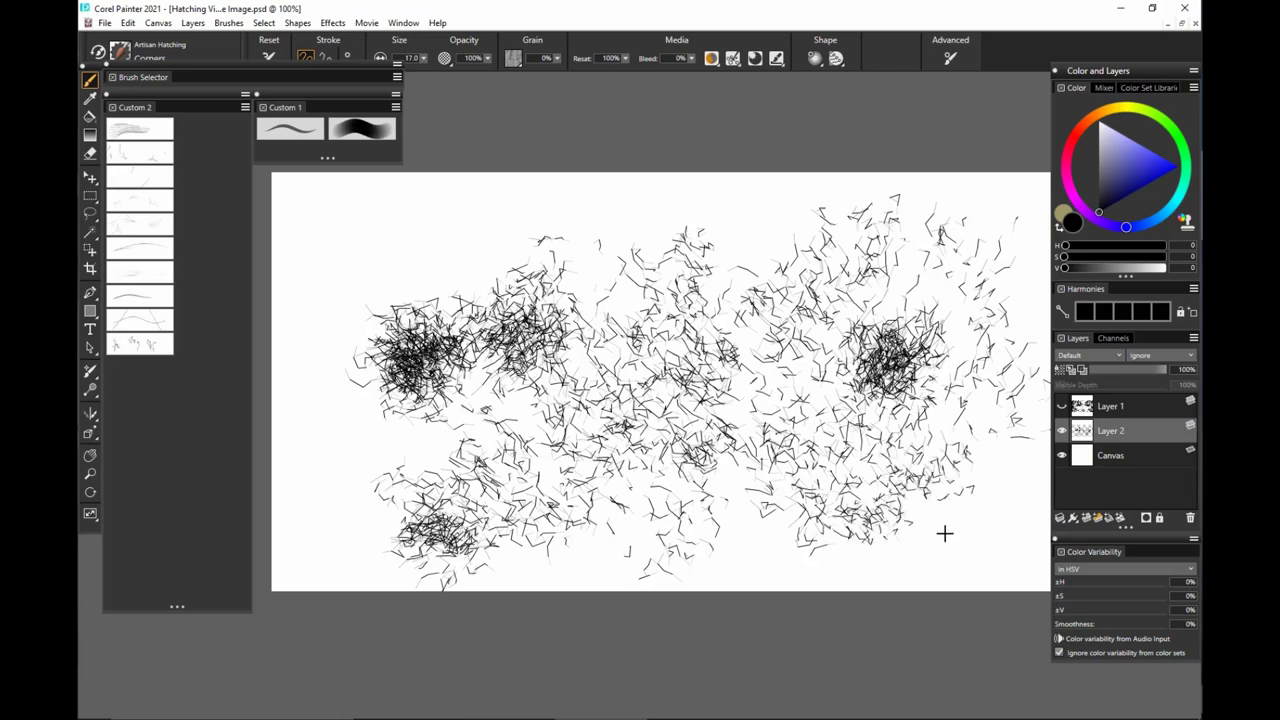
Enlarge the Corners brush to 106.2 and scatter larger angular marks over the existing texture.
drag(946, 534, 995, 564)
key(bracketright)
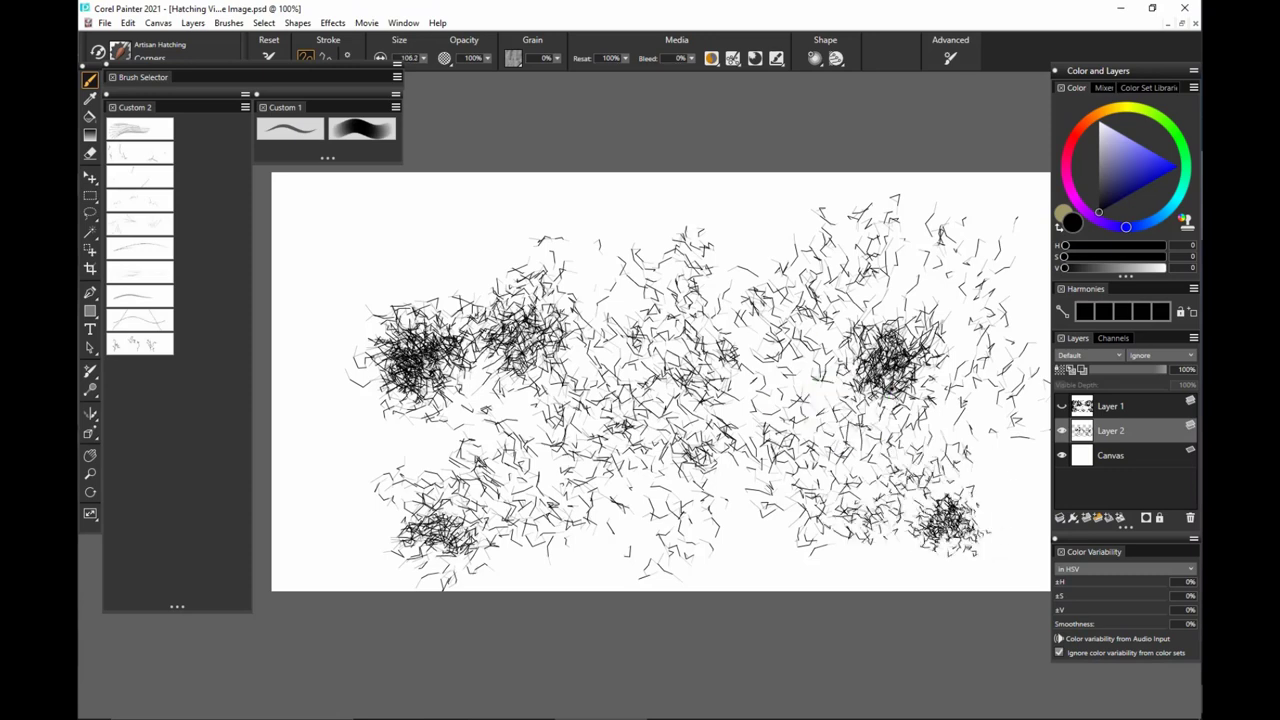
drag(897, 383, 889, 384)
mouse_move(830, 252)
mouse_down()
mouse_move(560, 270)
mouse_move(579, 508)
mouse_up()
mouse_move(763, 341)
mouse_down()
mouse_move(748, 521)
mouse_move(690, 560)
mouse_move(880, 618)
mouse_up()
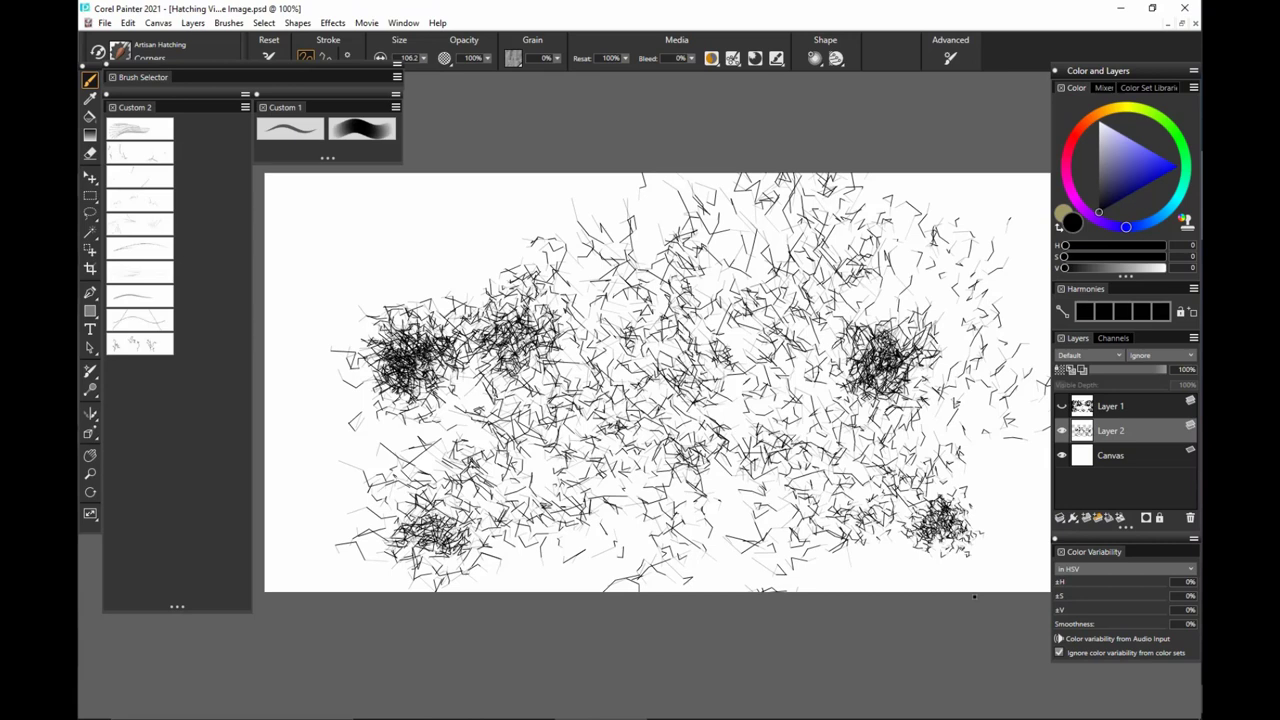
Clear the marks from Layer 2 and switch to the Detail hatching brush.
key(ctrl+a)
key(Delete)
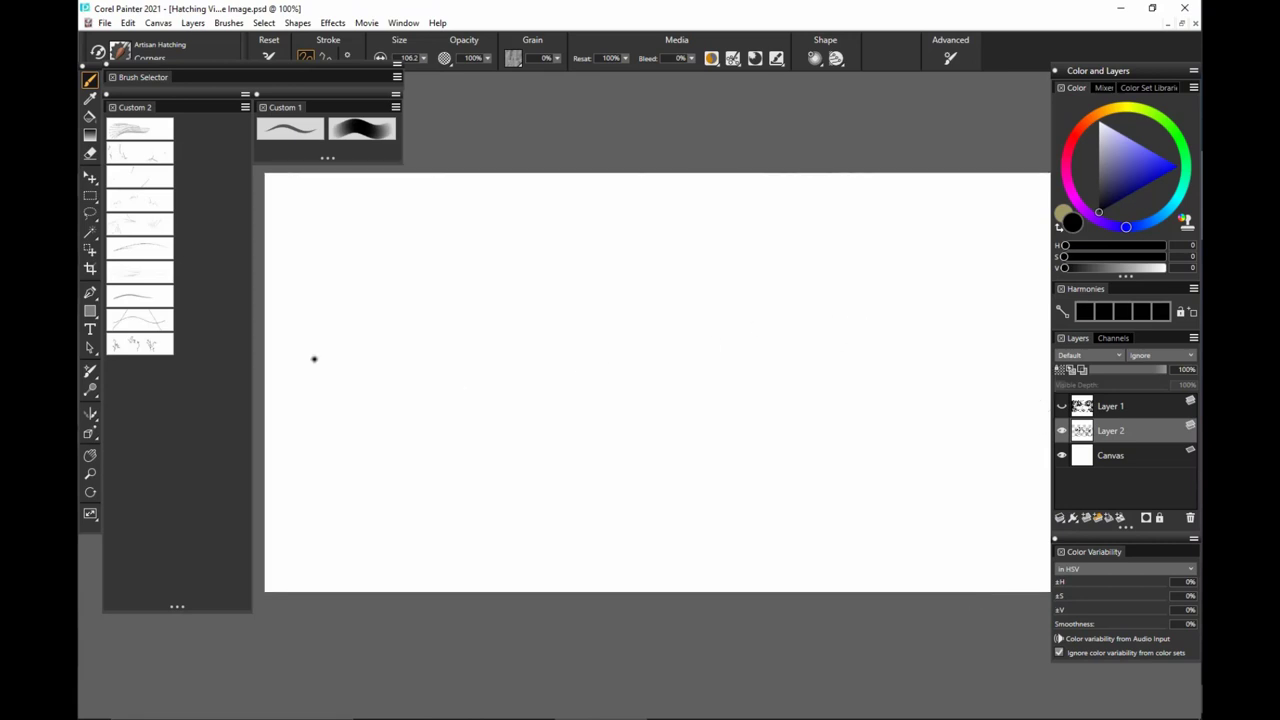
click(148, 184)
drag(635, 403, 928, 388)
key(ctrl+z)
mouse_move(689, 475)
mouse_down()
mouse_move(752, 431)
mouse_move(808, 457)
mouse_move(858, 455)
mouse_up()
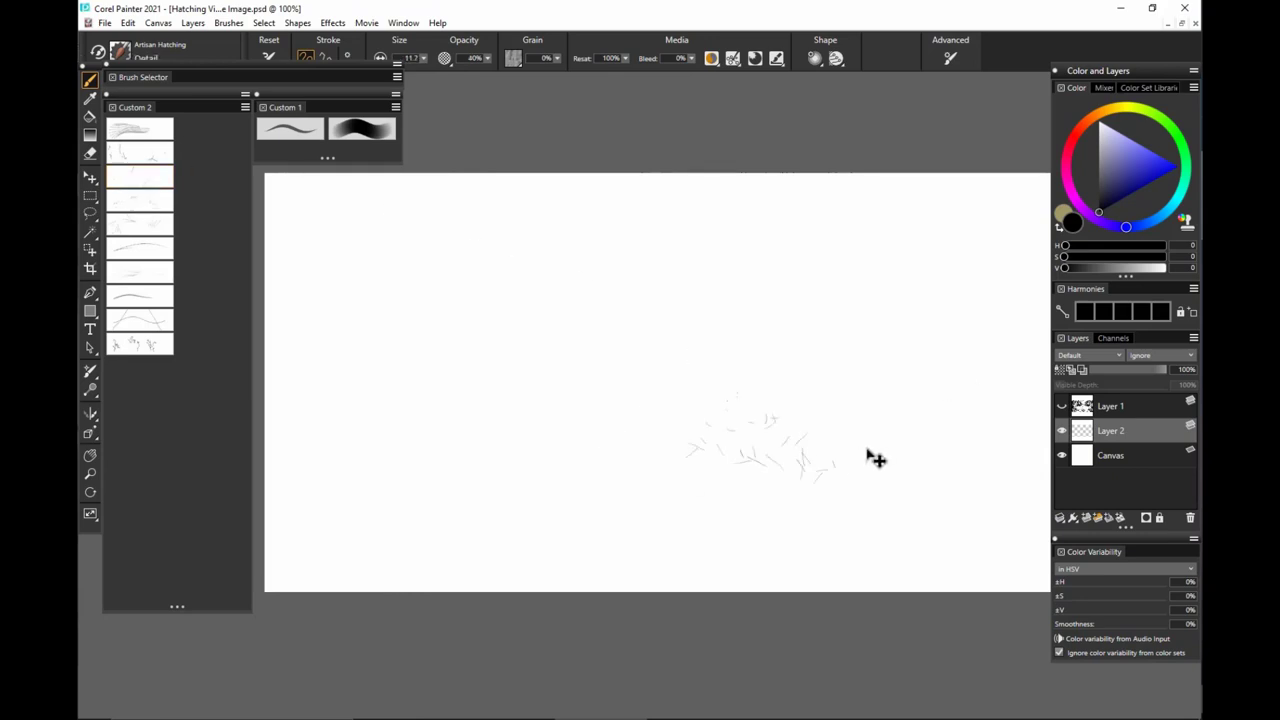
key(ctrl+z)
Build a small arc of fine Detail marks at 100% opacity, and reduce the opacity to 70% and 40%.
key(0)
mouse_move(628, 420)
mouse_down()
mouse_move(671, 343)
mouse_move(652, 363)
mouse_move(668, 340)
mouse_move(657, 350)
mouse_move(715, 313)
mouse_up()
mouse_move(650, 358)
mouse_down()
mouse_move(693, 321)
mouse_move(664, 337)
mouse_move(675, 329)
mouse_up()
drag(657, 367, 671, 359)
mouse_move(637, 424)
mouse_down()
mouse_move(654, 374)
mouse_move(640, 403)
mouse_move(649, 446)
mouse_move(676, 375)
mouse_move(769, 320)
mouse_move(758, 351)
mouse_move(684, 356)
mouse_move(710, 335)
mouse_move(725, 341)
mouse_move(699, 351)
mouse_move(719, 334)
mouse_move(690, 339)
mouse_up()
key(7)
key(4)
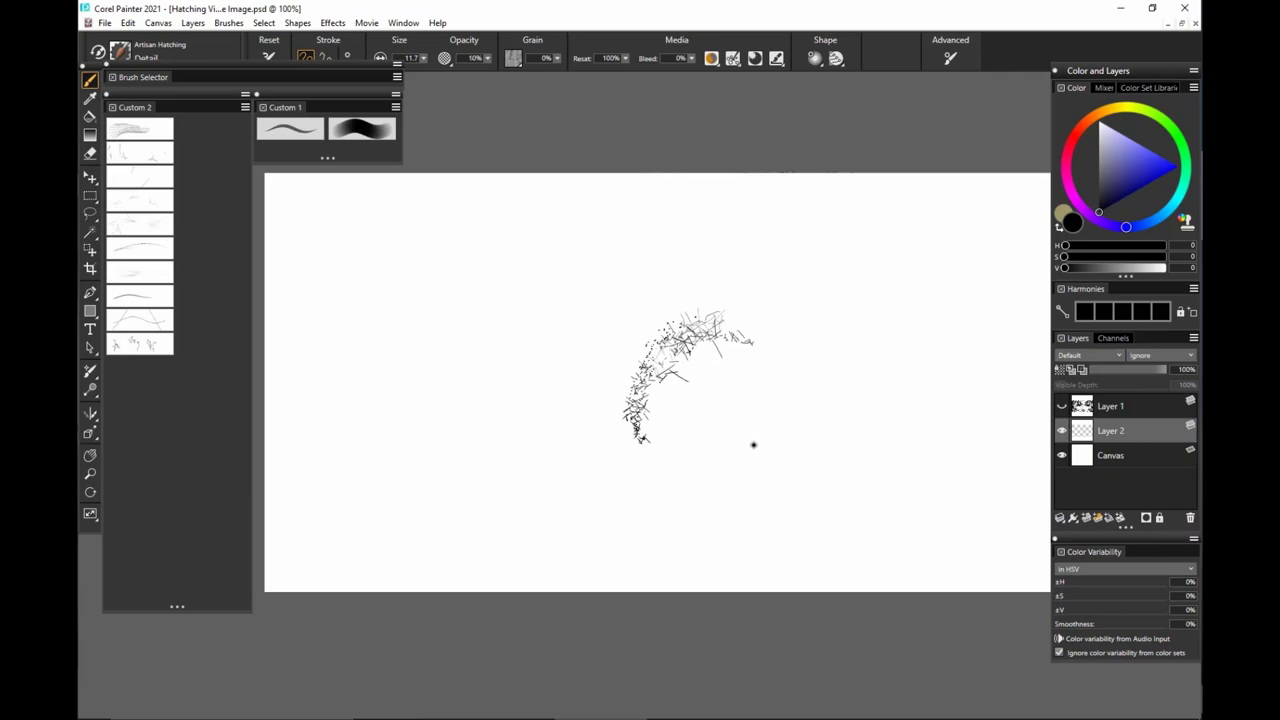
mouse_move(754, 448)
mouse_down()
mouse_move(760, 406)
mouse_move(757, 417)
mouse_up()
Clear the Detail marks from Layer 2, remove the selection and switch to the Grass hatching brush.
key(ctrl+a)
key(Delete)
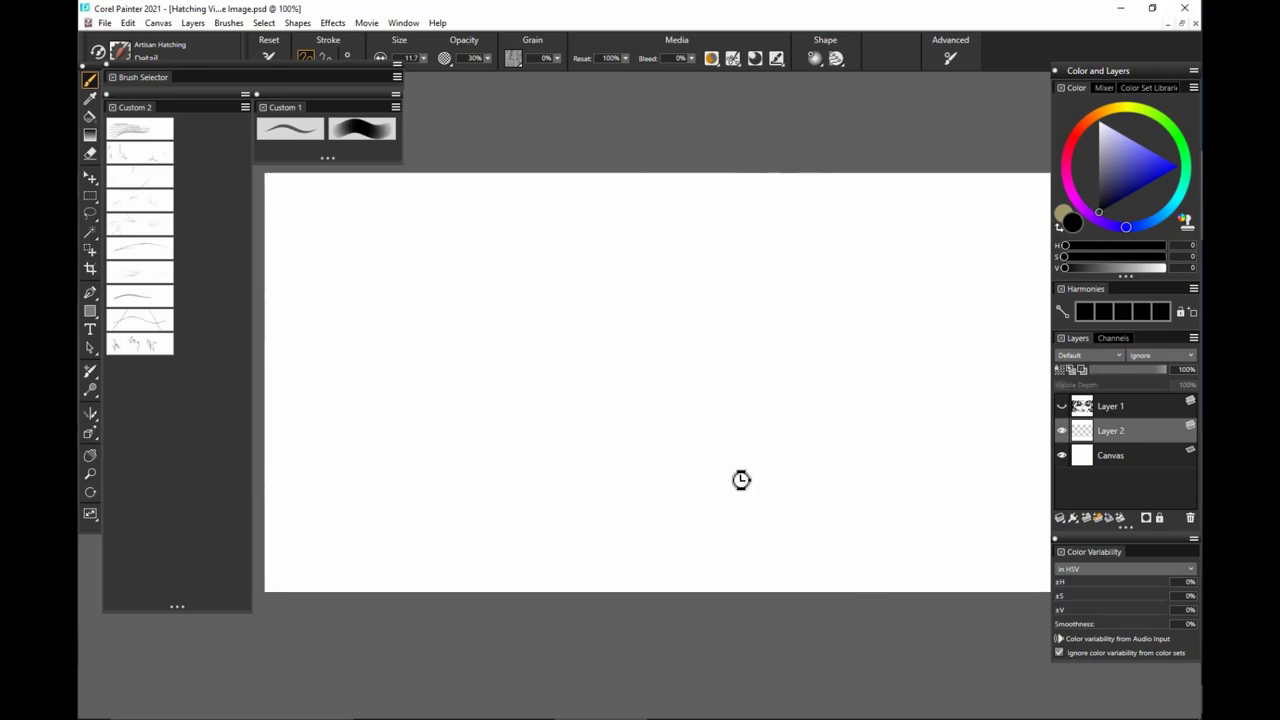
key(ctrl+d)
click(164, 185)
mouse_move(403, 458)
mouse_down()
mouse_move(533, 421)
mouse_move(768, 393)
mouse_up()
key(ctrl+z)
drag(537, 442, 553, 470)
mouse_move(462, 510)
mouse_down()
mouse_move(557, 501)
mouse_move(842, 400)
mouse_up()
key(ctrl+z)
drag(646, 430, 758, 362)
key(ctrl+z)
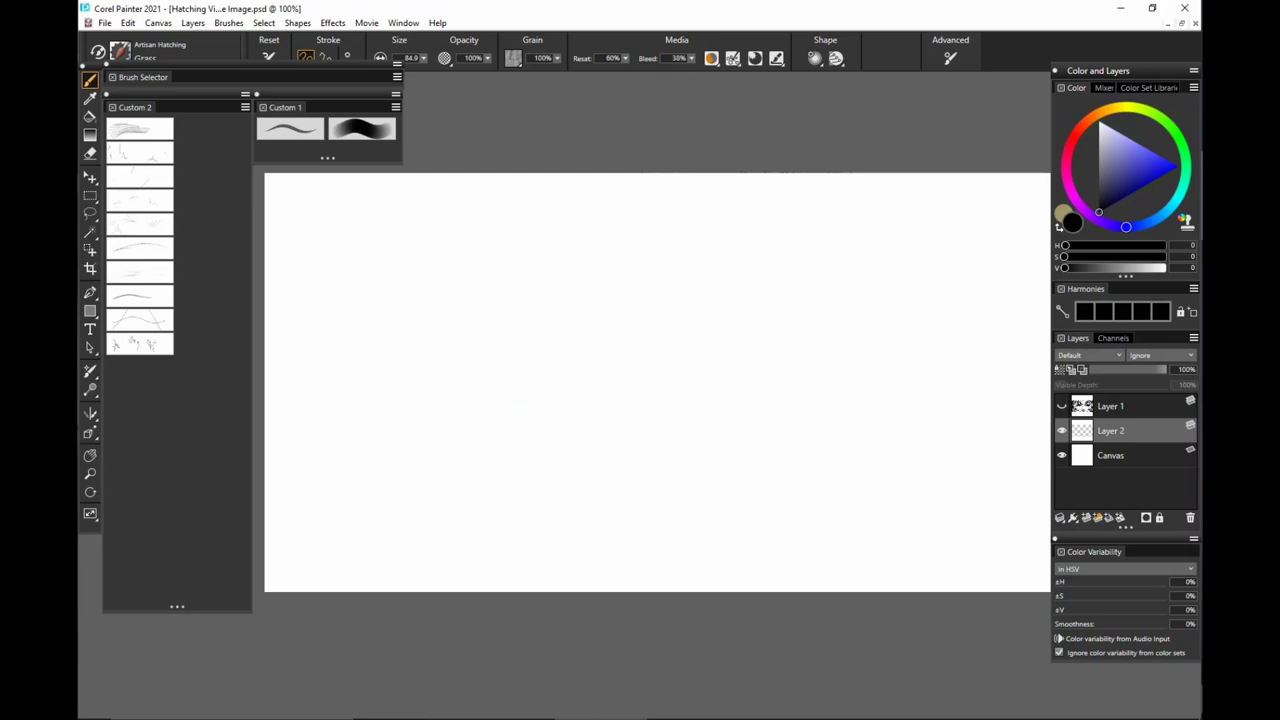
mouse_move(689, 417)
mouse_down()
mouse_move(736, 482)
mouse_move(873, 360)
mouse_up()
drag(745, 460, 862, 425)
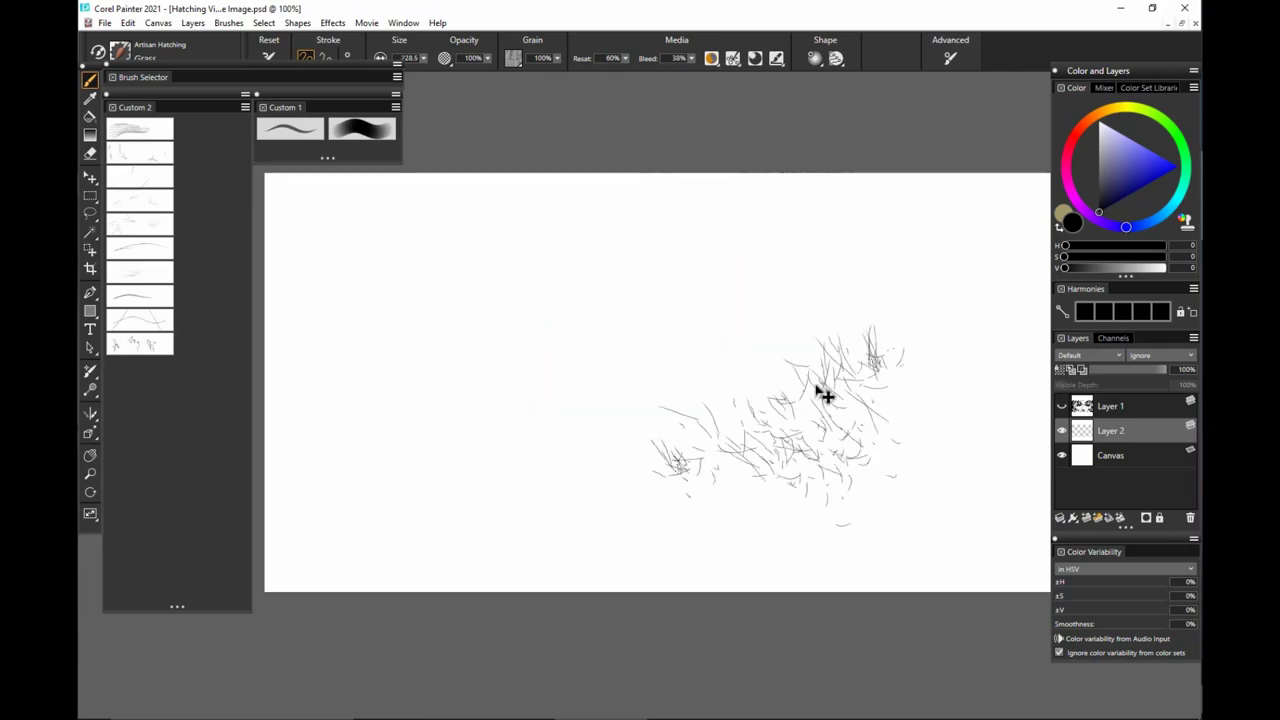
key(ctrl+z)
Fill the middle and right of the canvas with overlapping Grass marks at 100% opacity.
drag(735, 250, 640, 417)
mouse_move(776, 273)
mouse_down()
mouse_move(677, 431)
mouse_move(754, 351)
mouse_move(766, 443)
mouse_move(840, 323)
mouse_move(863, 449)
mouse_move(865, 311)
mouse_move(831, 353)
mouse_move(903, 469)
mouse_move(963, 531)
mouse_up()
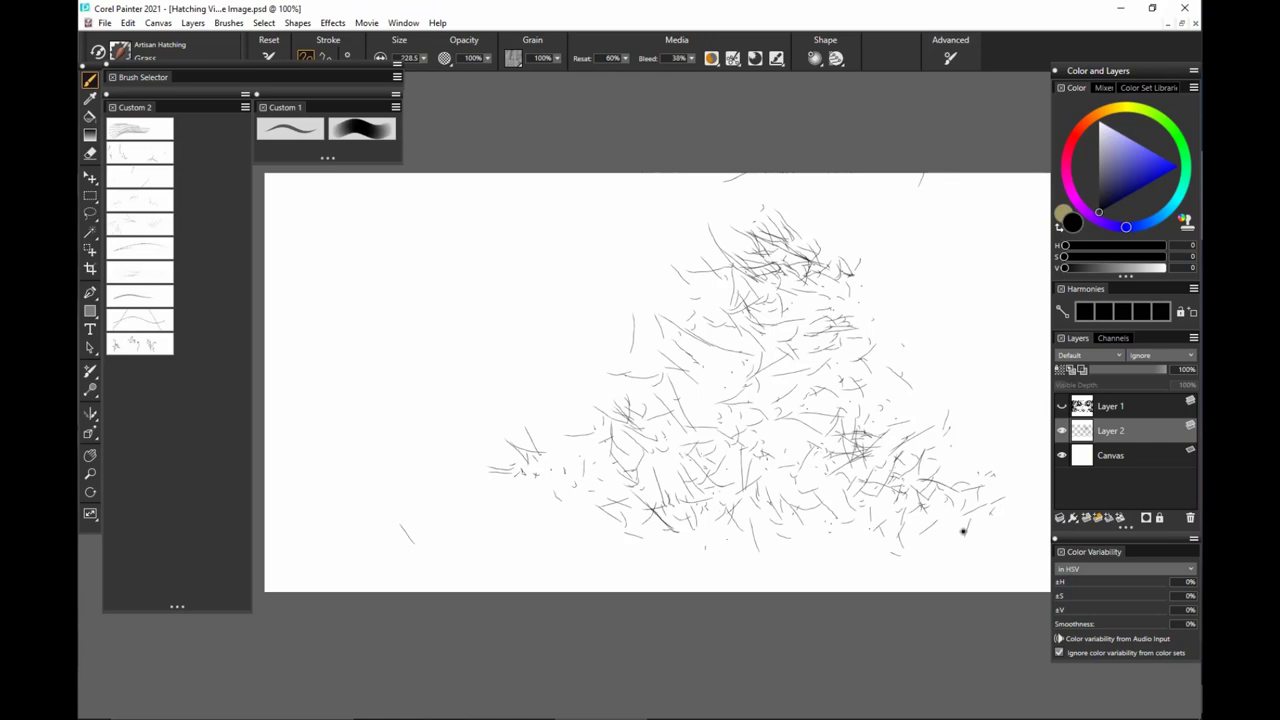
mouse_move(871, 334)
mouse_down()
mouse_move(837, 323)
mouse_move(795, 419)
mouse_move(766, 362)
mouse_move(771, 420)
mouse_move(863, 449)
mouse_move(809, 466)
mouse_move(925, 408)
mouse_move(895, 460)
mouse_move(946, 346)
mouse_move(932, 503)
mouse_move(859, 361)
mouse_move(810, 420)
mouse_move(786, 543)
mouse_move(821, 368)
mouse_up()
drag(680, 349, 757, 345)
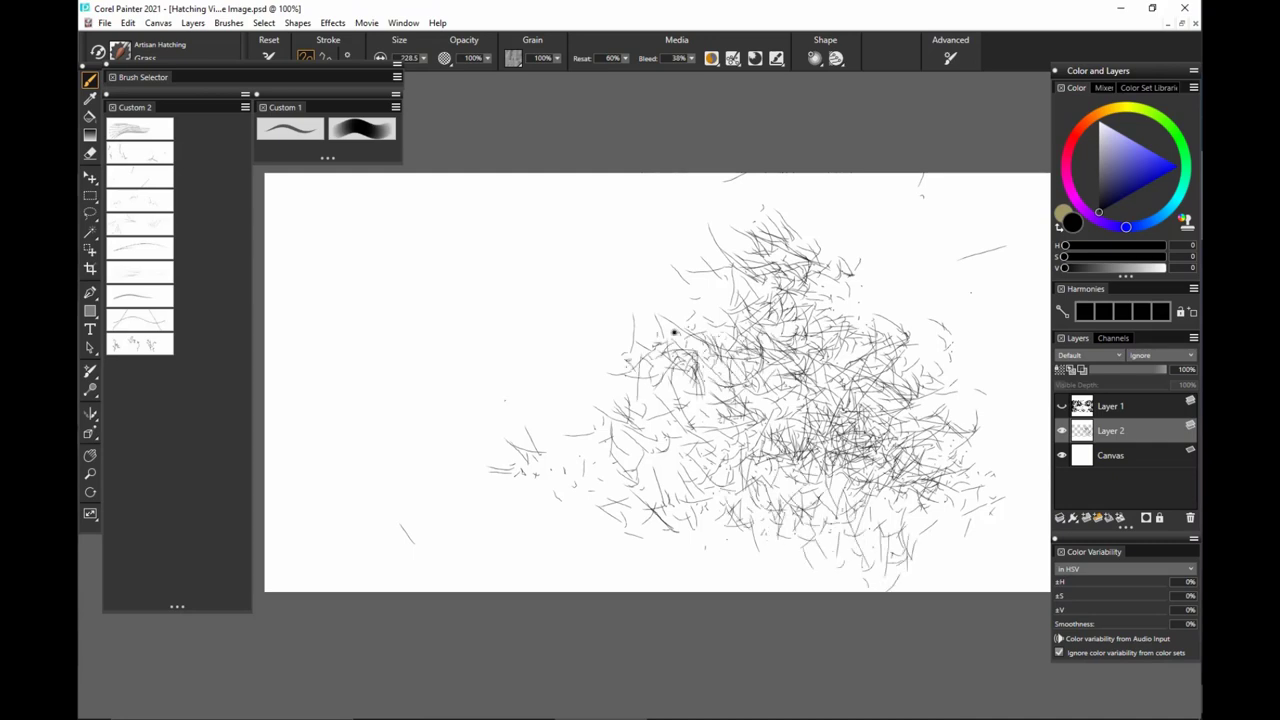
mouse_move(673, 331)
mouse_down()
mouse_move(740, 306)
mouse_move(733, 268)
mouse_move(864, 283)
mouse_move(937, 344)
mouse_move(850, 424)
mouse_move(674, 412)
mouse_move(720, 420)
mouse_move(725, 457)
mouse_move(785, 449)
mouse_move(834, 411)
mouse_move(924, 411)
mouse_move(825, 545)
mouse_up()
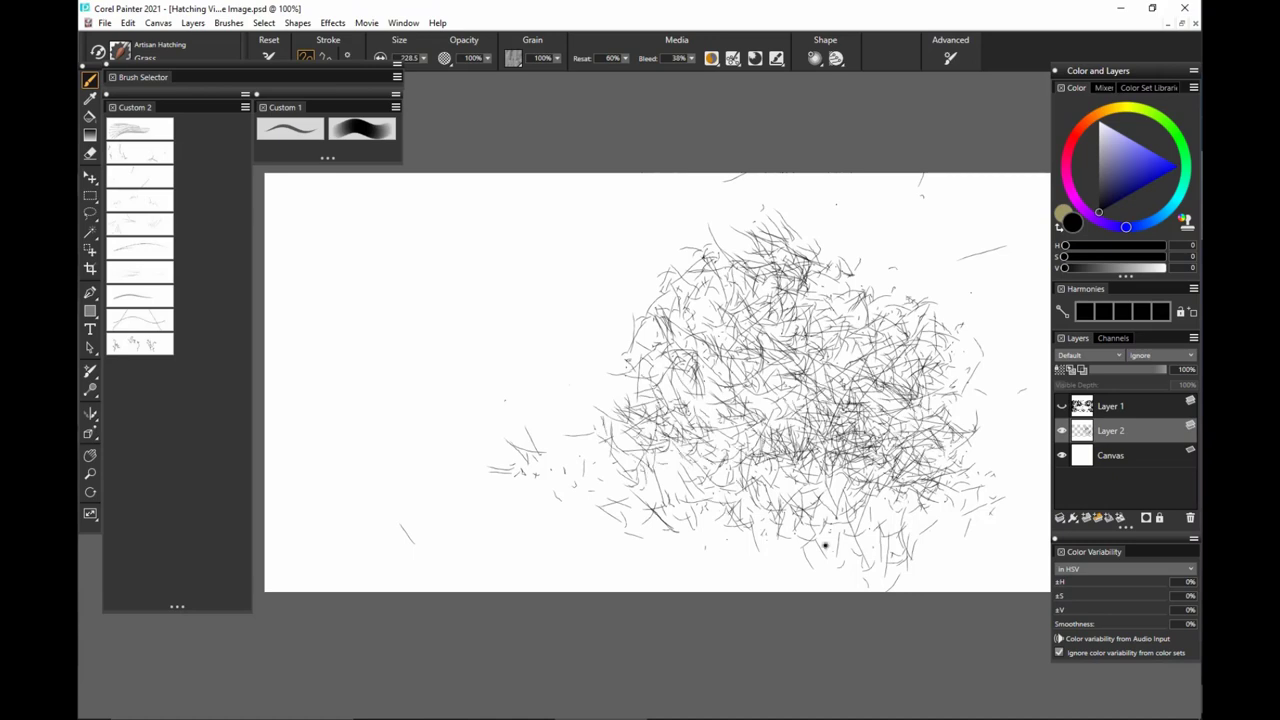
Add diagonal trails of marks beside the grass texture with the Hatch brush, and clear Layer 2.
click(157, 232)
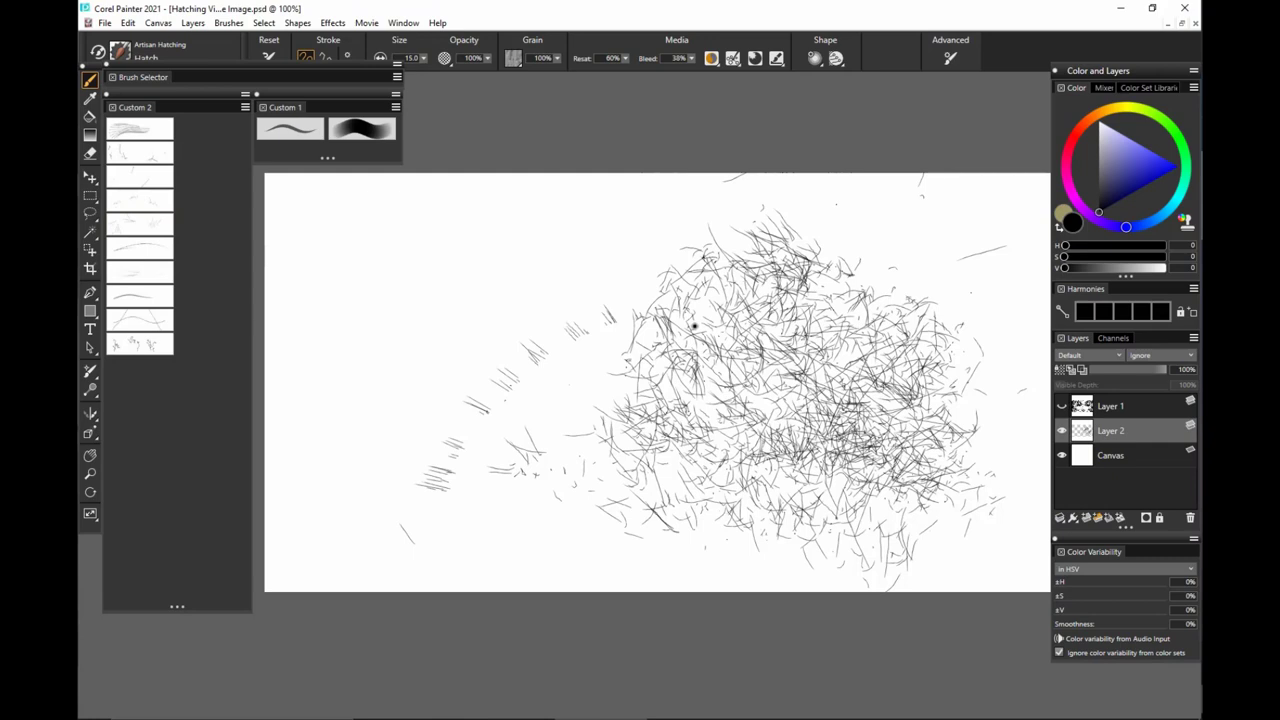
drag(523, 374, 557, 416)
drag(560, 287, 470, 500)
mouse_move(612, 288)
mouse_down()
mouse_move(591, 437)
mouse_move(556, 450)
mouse_up()
key(ctrl+a)
key(Delete)
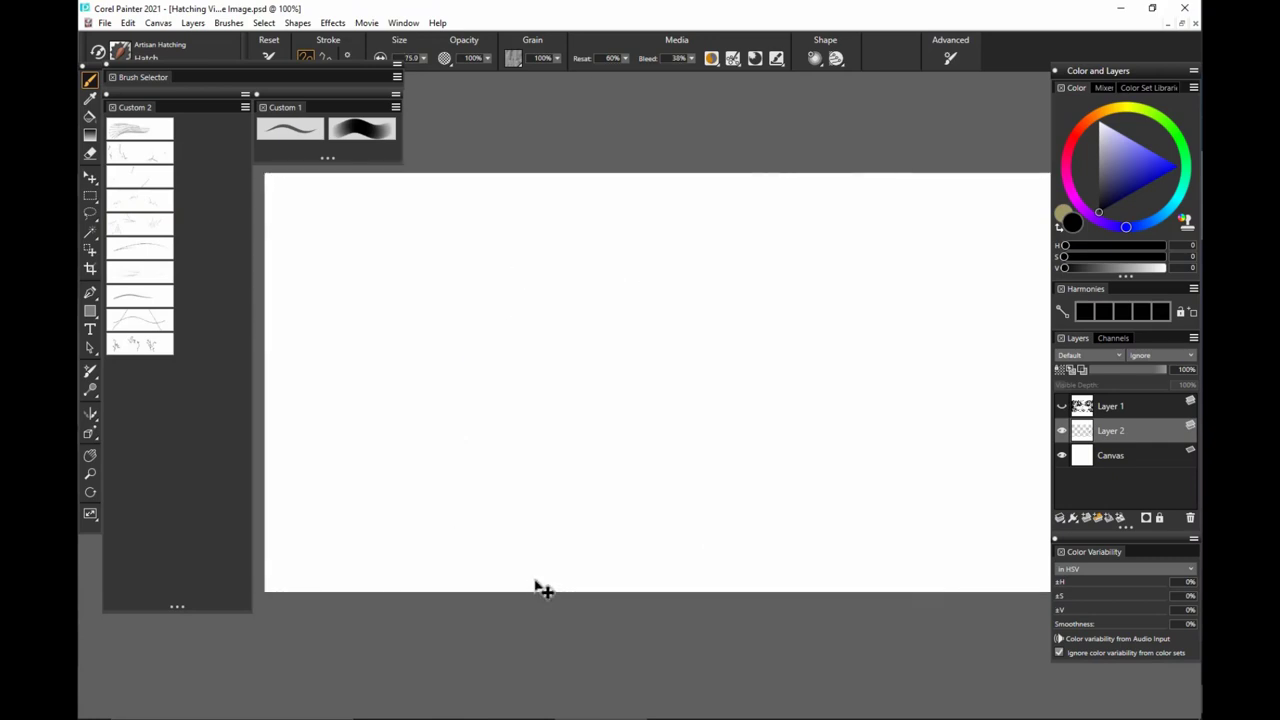
drag(771, 320, 745, 520)
key(Delete)
mouse_move(797, 288)
mouse_down()
mouse_move(792, 557)
mouse_move(826, 261)
mouse_move(787, 460)
mouse_move(827, 381)
mouse_move(814, 369)
mouse_move(842, 378)
mouse_move(799, 396)
mouse_up()
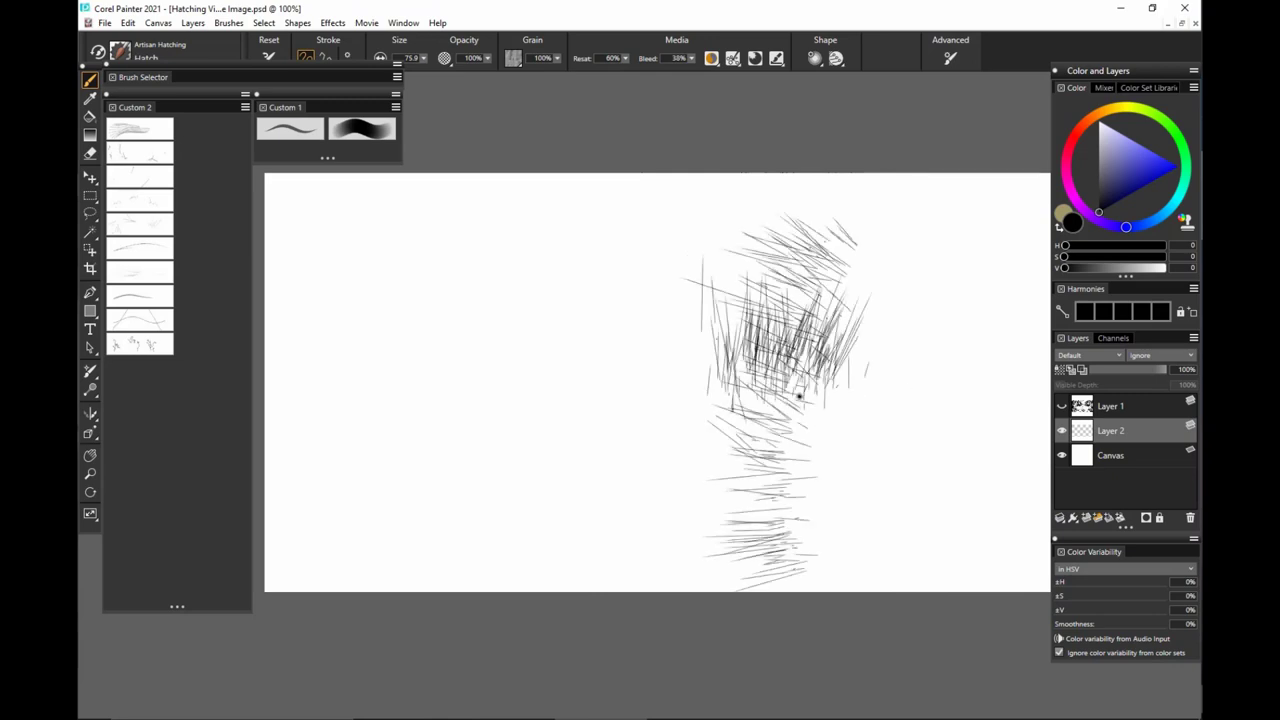
key(ctrl+z)
key(ctrl+z)
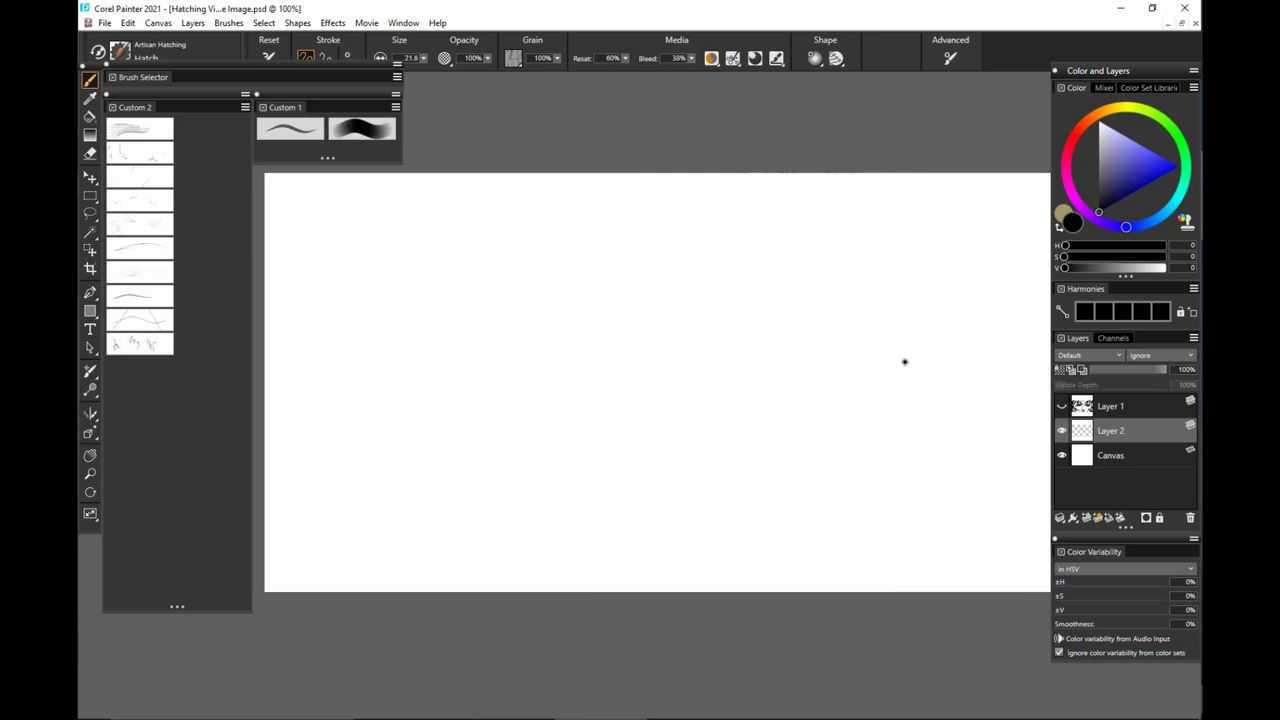
Draw a tall arch of short hatch marks in the middle of the canvas with the Hatch brush.
drag(584, 318, 589, 360)
key(ctrl+z)
mouse_move(586, 440)
mouse_down()
mouse_move(600, 346)
mouse_move(755, 418)
mouse_move(786, 461)
mouse_up()
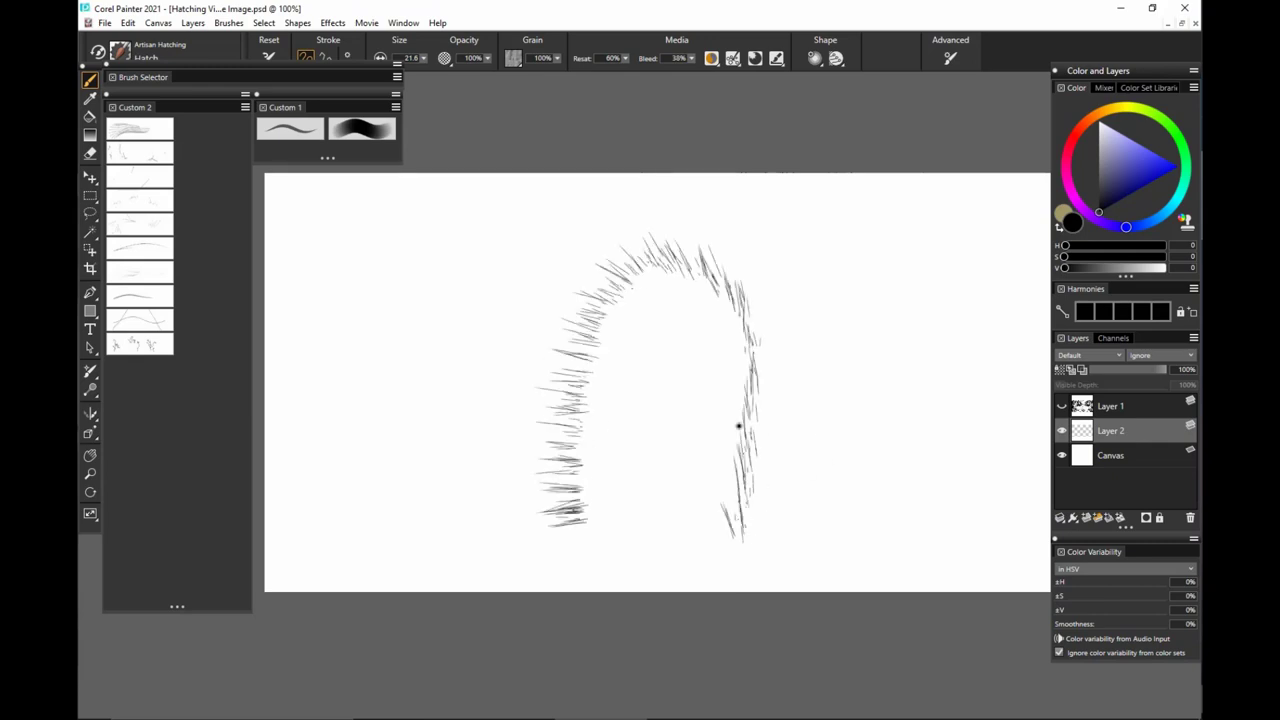
Fill the arch with cross-hatching and thicken both its sides with more overlapping Hatch marks.
drag(603, 499, 636, 499)
mouse_move(540, 512)
mouse_down()
mouse_move(748, 520)
mouse_move(623, 466)
mouse_move(789, 409)
mouse_move(669, 354)
mouse_move(729, 286)
mouse_move(714, 503)
mouse_up()
mouse_move(739, 387)
mouse_down()
mouse_move(750, 387)
mouse_move(736, 428)
mouse_move(733, 398)
mouse_move(723, 467)
mouse_up()
key(ctrl+z)
key(ctrl+z)
mouse_move(584, 388)
mouse_down()
mouse_move(602, 326)
mouse_move(578, 350)
mouse_move(570, 420)
mouse_move(651, 220)
mouse_move(572, 388)
mouse_move(564, 453)
mouse_up()
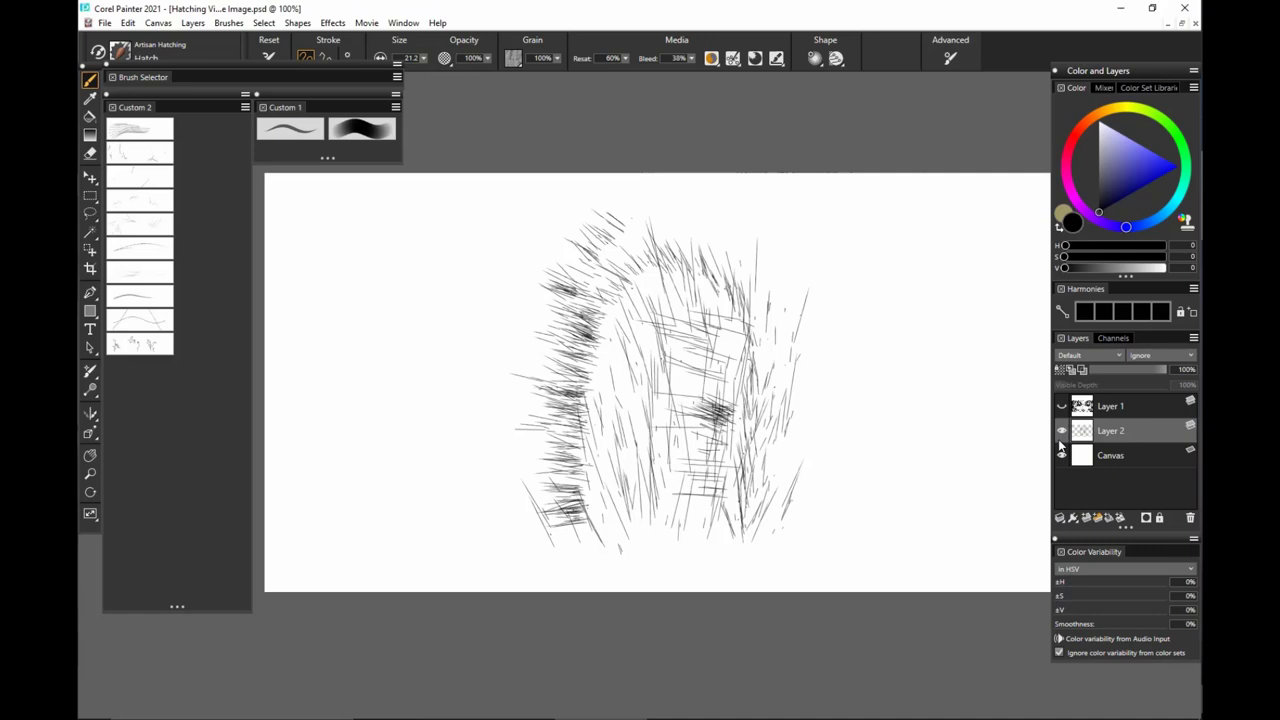
Switch to the Pen hatching brush, clear the hatched arch from Layer 2 and remove the selection.
click(160, 256)
key(ctrl+a)
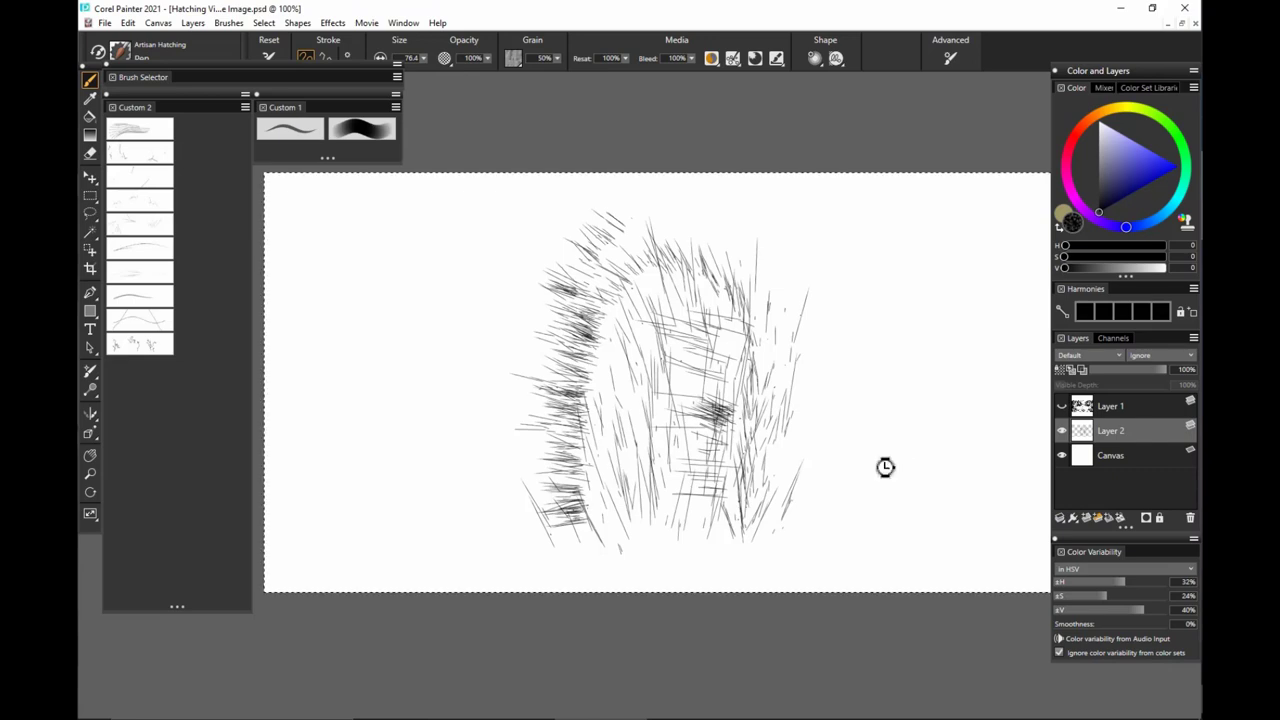
key(BackSpace)
key(ctrl+d)
Draw a small cluster of overlapping curved Pen strokes in the upper right of the canvas.
mouse_move(828, 294)
mouse_down()
mouse_move(829, 370)
mouse_move(917, 277)
mouse_move(834, 329)
mouse_up()
key(ctrl+z)
mouse_move(875, 288)
mouse_down()
mouse_move(838, 349)
mouse_move(823, 335)
mouse_move(830, 321)
mouse_move(829, 363)
mouse_up()
mouse_move(870, 321)
mouse_down()
mouse_move(835, 372)
mouse_move(850, 317)
mouse_move(885, 345)
mouse_move(866, 360)
mouse_up()
mouse_move(824, 268)
mouse_down()
mouse_move(826, 292)
mouse_move(842, 280)
mouse_up()
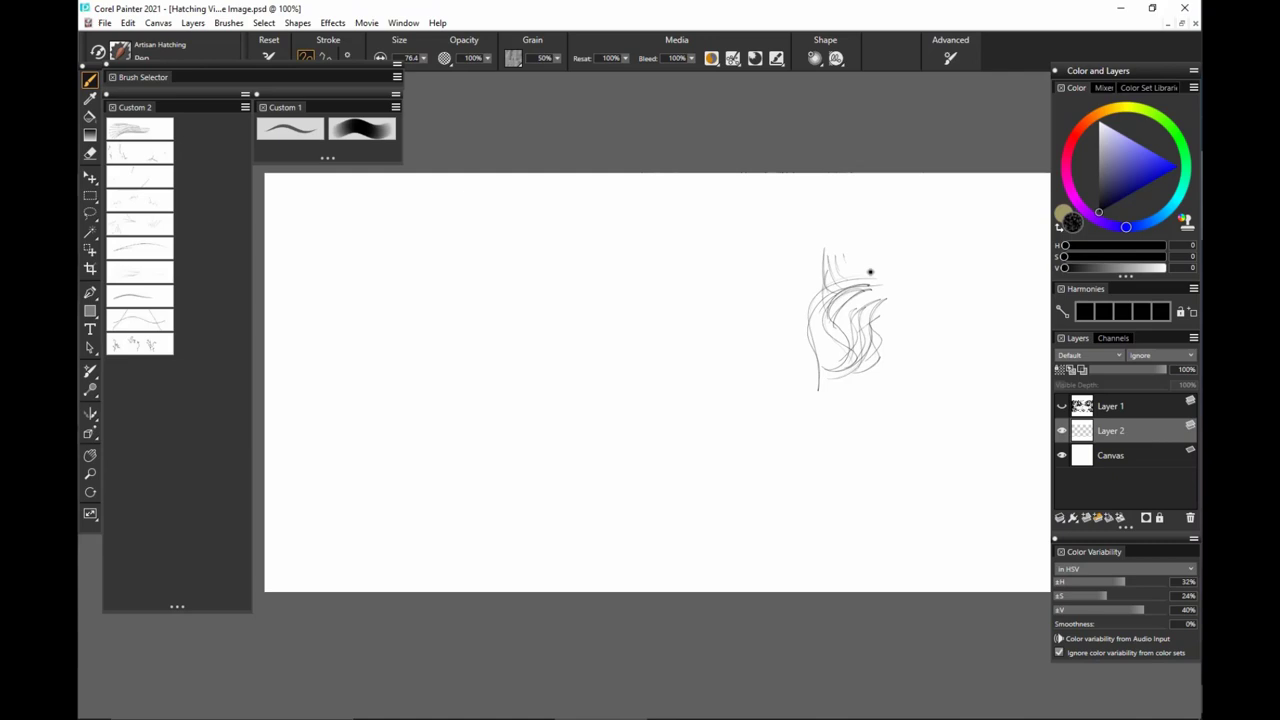
Switch to the Pointed hatching brush, clear the Pen strokes from Layer 2 and remove the selection.
click(149, 269)
mouse_move(562, 414)
mouse_down()
mouse_move(697, 345)
mouse_move(798, 370)
mouse_up()
key(ctrl+z)
mouse_move(541, 469)
mouse_down()
mouse_move(600, 355)
mouse_move(789, 309)
mouse_up()
key(ctrl+z)
key(ctrl+a)
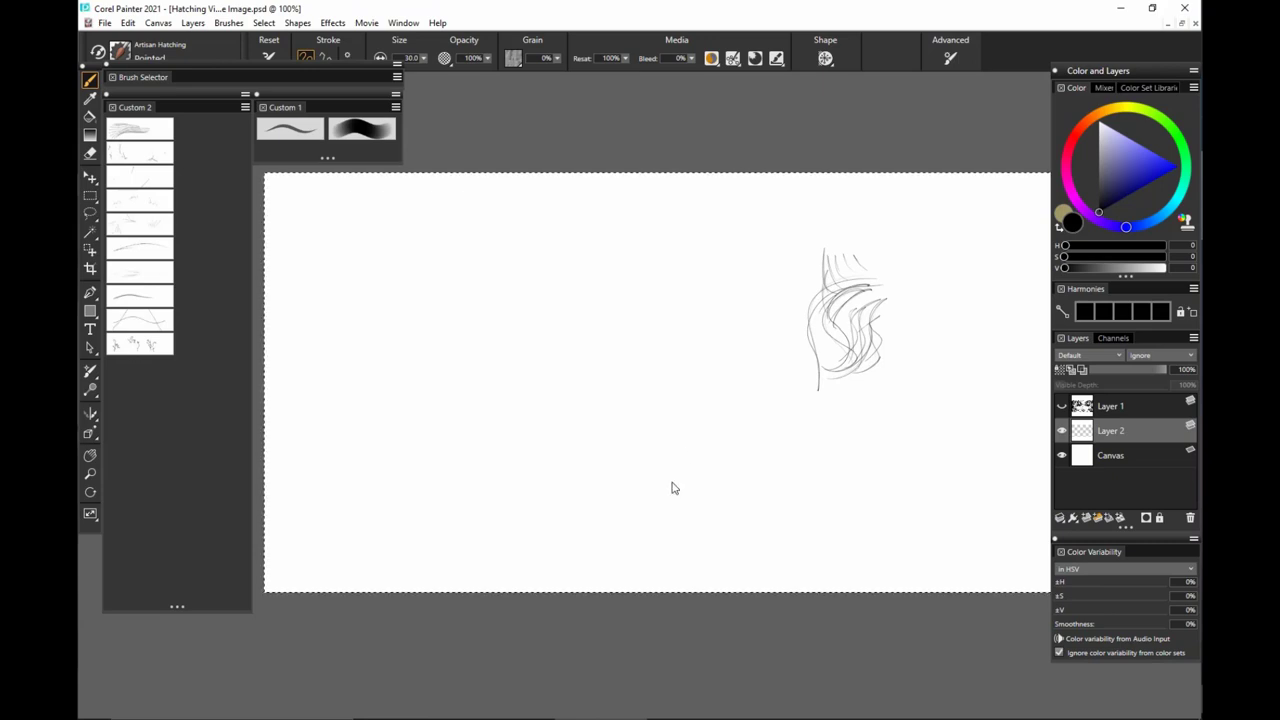
key(BackSpace)
key(ctrl+d)
Draw a wavy curve with fanned-out hooked strokes using the Pointed brush, reducing the opacity to 20% and 30%.
mouse_move(514, 439)
mouse_down()
mouse_move(568, 382)
mouse_move(633, 438)
mouse_move(712, 446)
mouse_up()
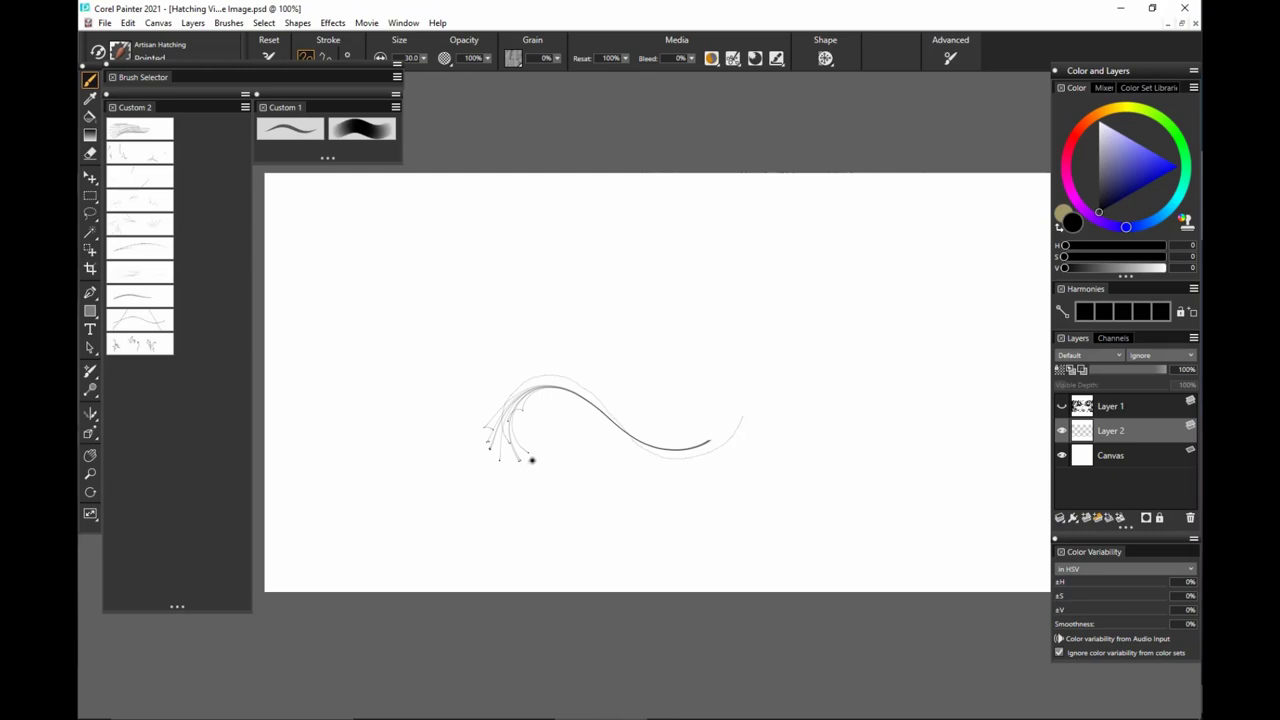
mouse_move(528, 460)
mouse_down()
mouse_move(542, 399)
mouse_move(569, 405)
mouse_move(635, 463)
mouse_move(700, 434)
mouse_up()
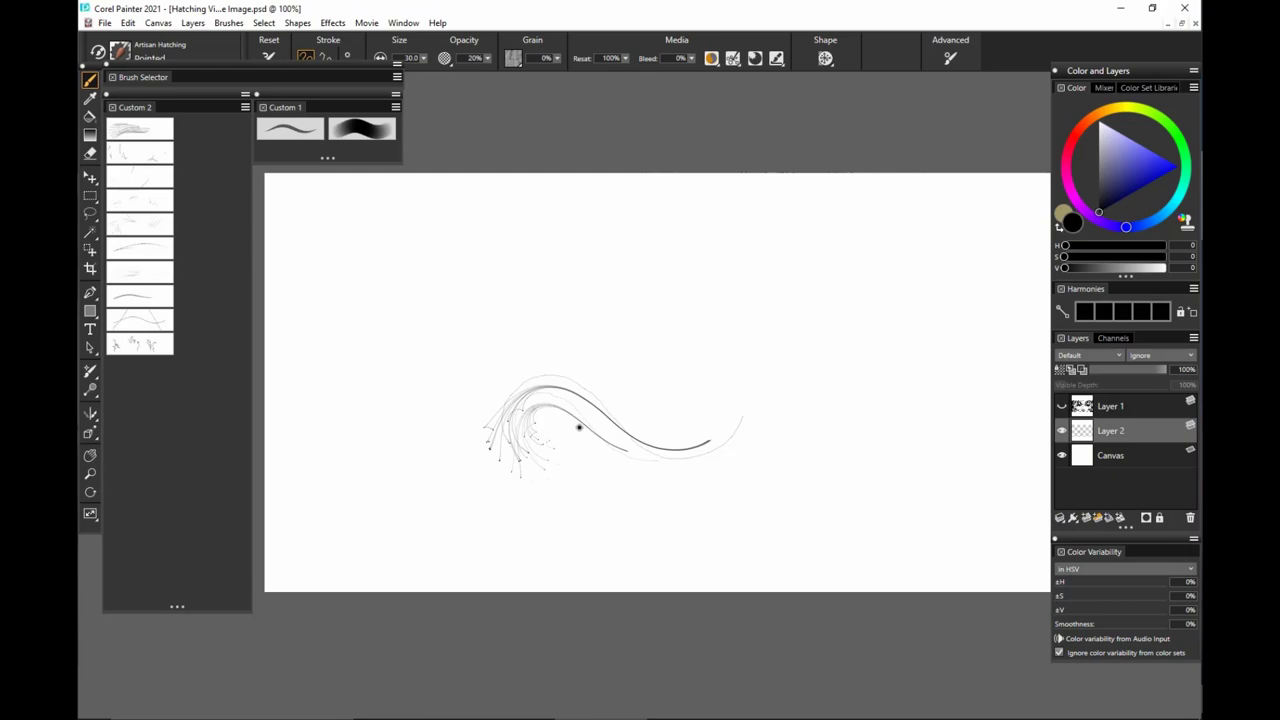
key(3)
mouse_move(621, 461)
mouse_down()
mouse_move(694, 424)
mouse_move(643, 471)
mouse_up()
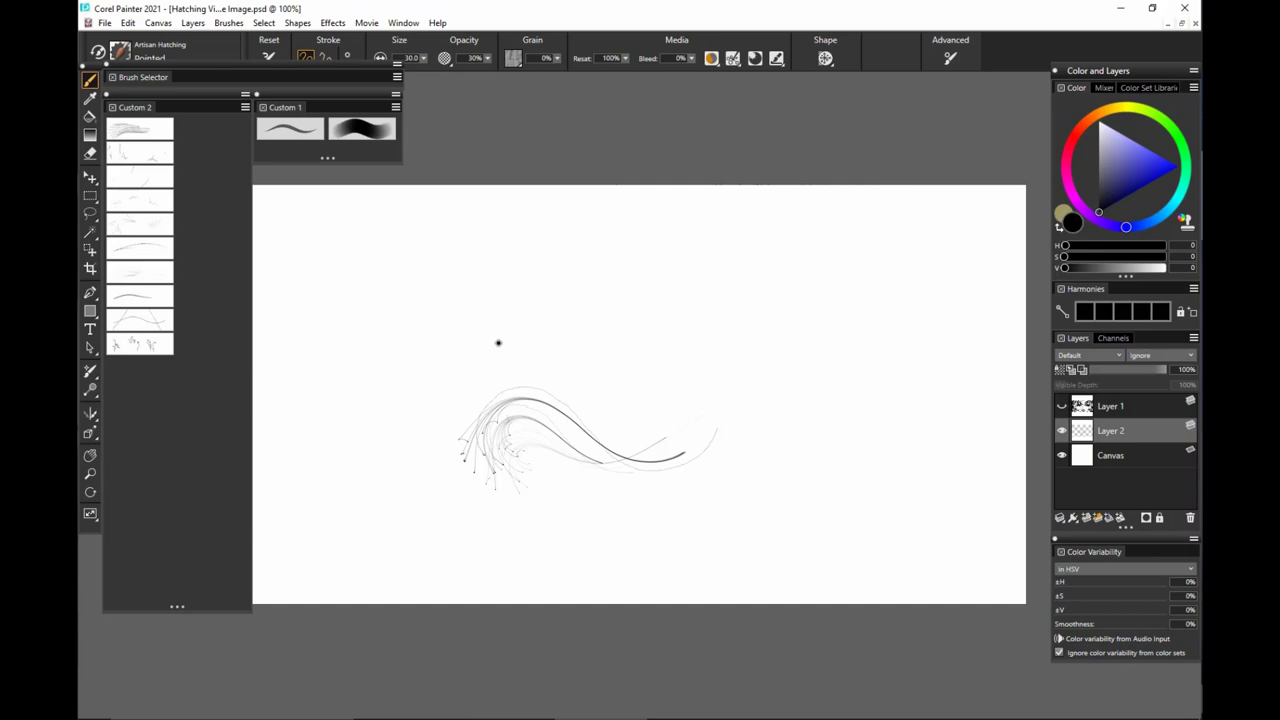
Try the Scribbles hatching brush in a long stroke across the canvas, and clear Layer 2.
click(168, 328)
drag(440, 504, 958, 362)
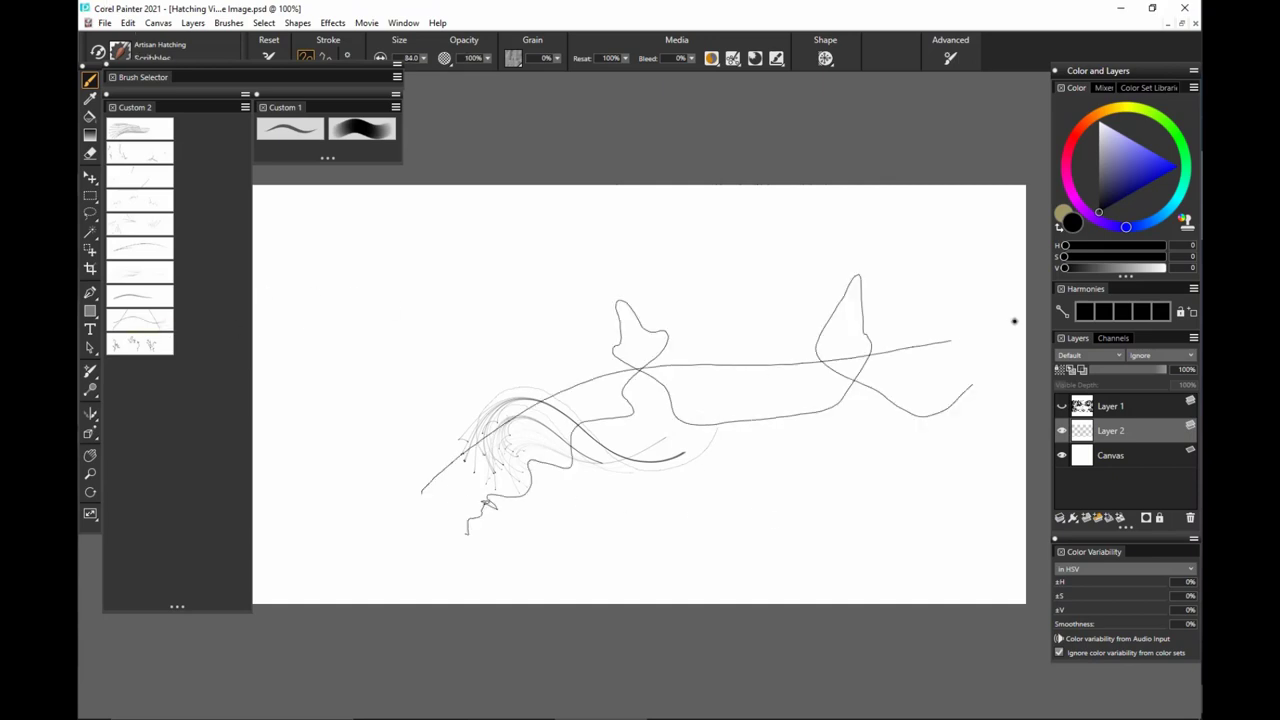
key(ctrl+a)
key(ctrl+x)
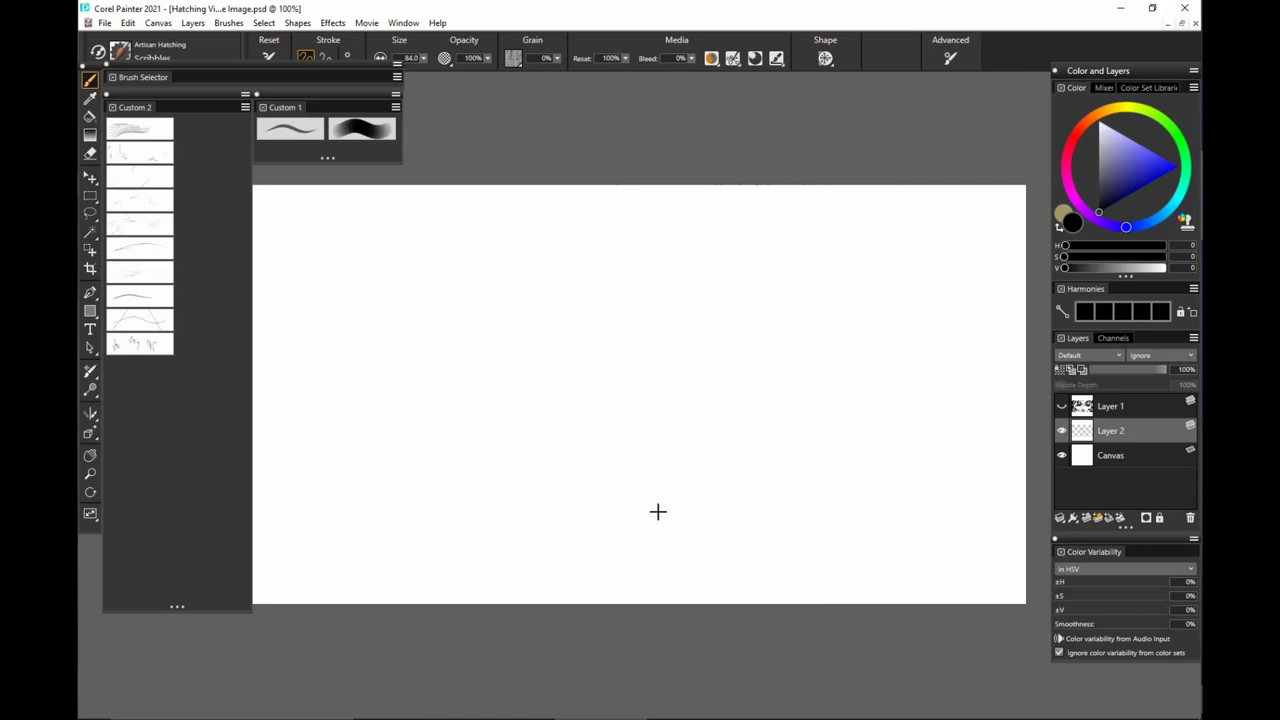
drag(366, 530, 780, 366)
key(Delete)
Reduce the Scribbles brush size to 9.2, and draw a diagonal scribbled line and a dense scribble patch above it.
key([)
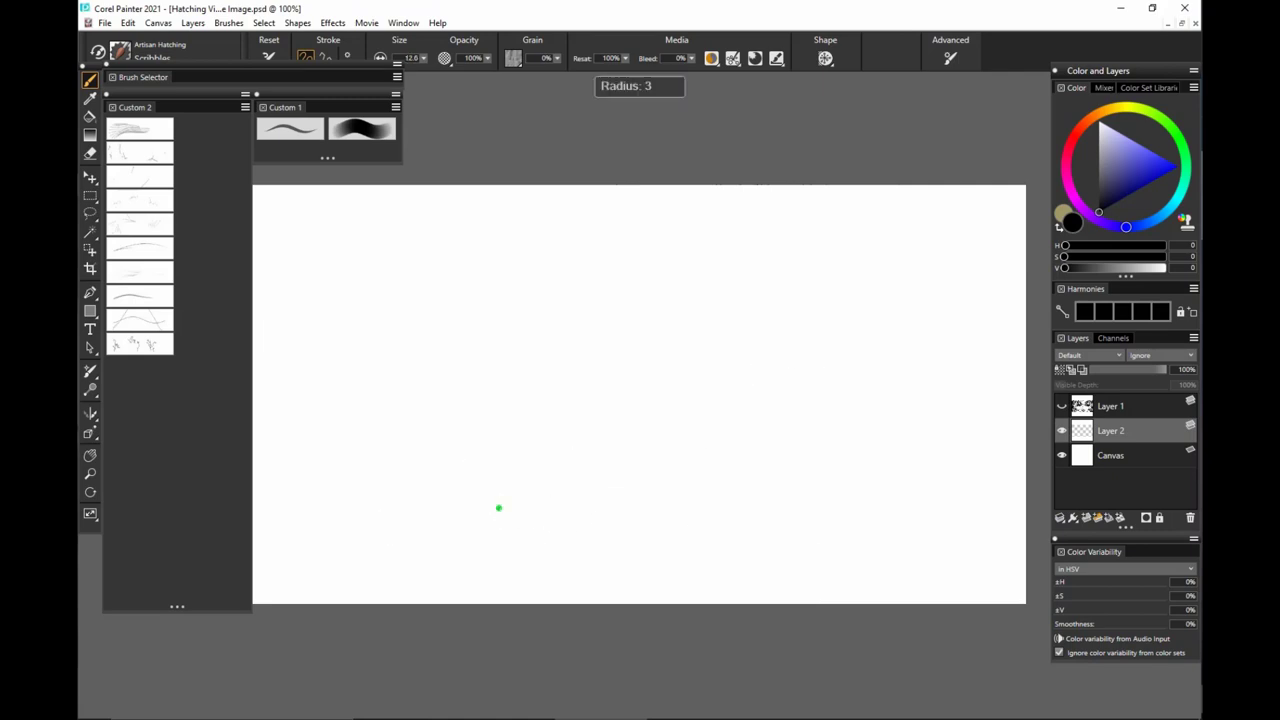
drag(496, 510, 868, 321)
mouse_move(581, 492)
mouse_down()
mouse_move(917, 313)
mouse_move(893, 311)
mouse_move(718, 411)
mouse_move(438, 535)
mouse_up()
key(ctrl+z)
key(ctrl+z)
mouse_move(523, 375)
mouse_down()
mouse_move(523, 396)
mouse_move(563, 366)
mouse_move(589, 409)
mouse_move(571, 327)
mouse_move(520, 360)
mouse_move(545, 305)
mouse_move(603, 355)
mouse_move(622, 483)
mouse_up()
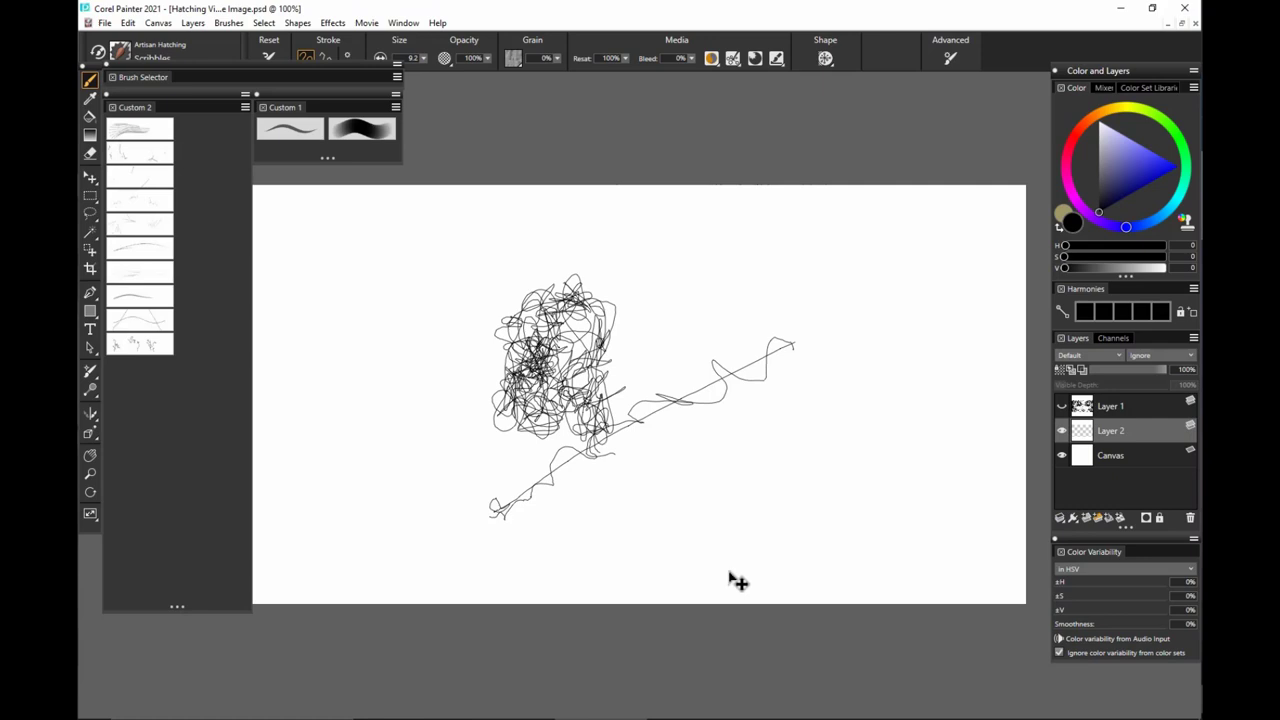
Undo the dense scribble patch above the diagonal line and enlarge the Scribbles brush to 82.2.
key(ctrl+z)
key(ctrl+z)
key(ctrl+y)
key(ctrl+y)
drag(606, 439, 916, 335)
key(ctrl+z)
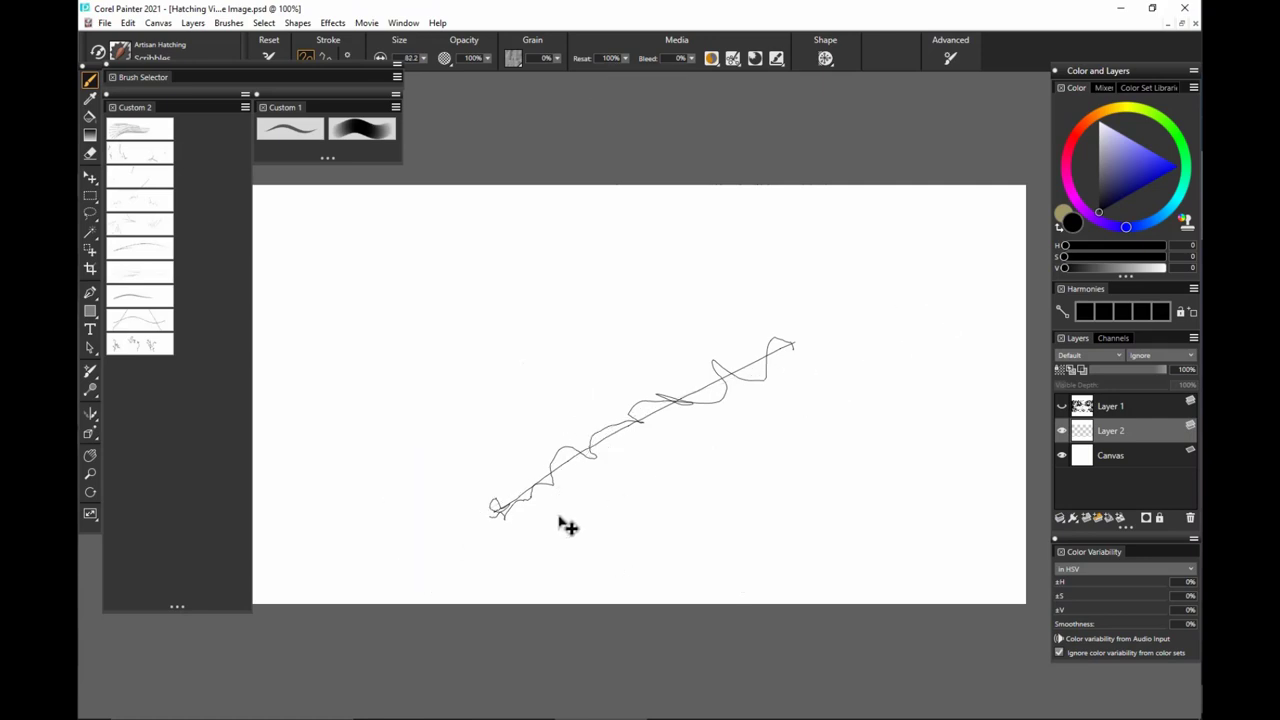
Draw a large, loose scribble over the diagonal line with the Scribbles brush at size 82.2.
drag(396, 549, 940, 304)
key(ctrl+z)
drag(395, 527, 427, 525)
key(ctrl+y)
key(ctrl+y)
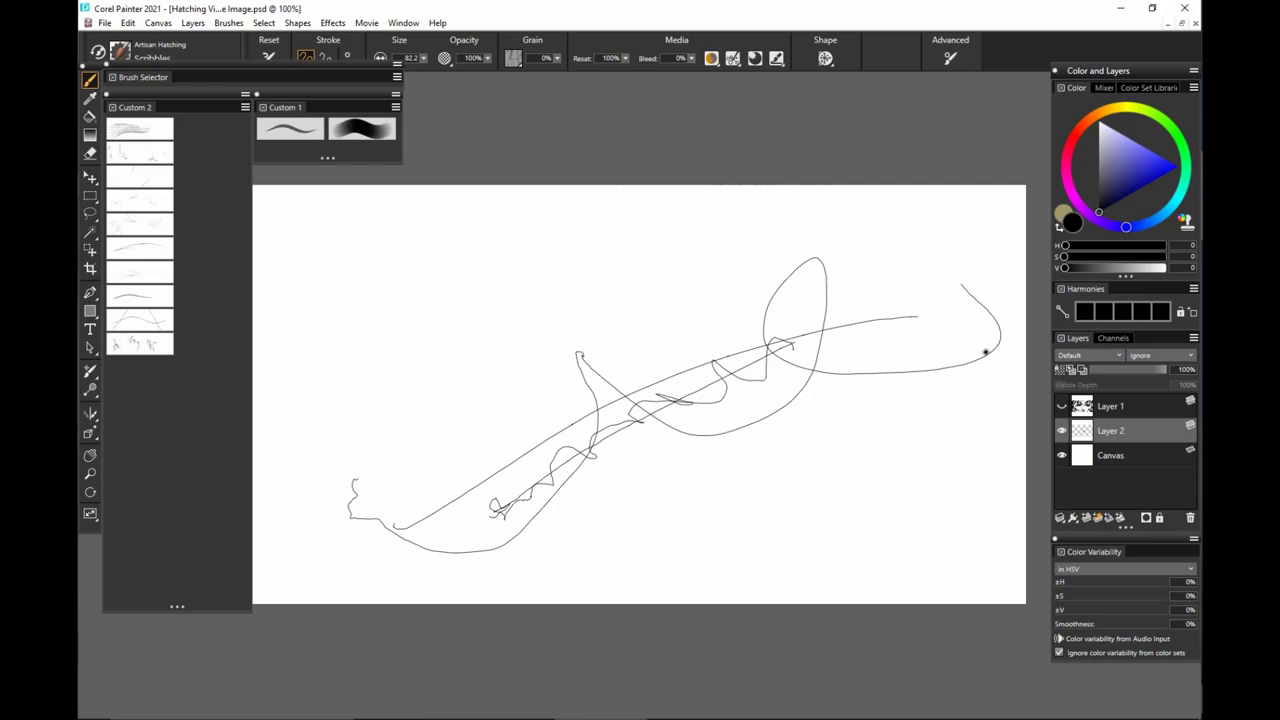
Undo all the scribbled lines, and build a dense tangle on the canvas's right half with the Scribbles brush at size 33.2.
key(ctrl+z)
key(ctrl+z)
key(ctrl+z)
key(ctrl+z)
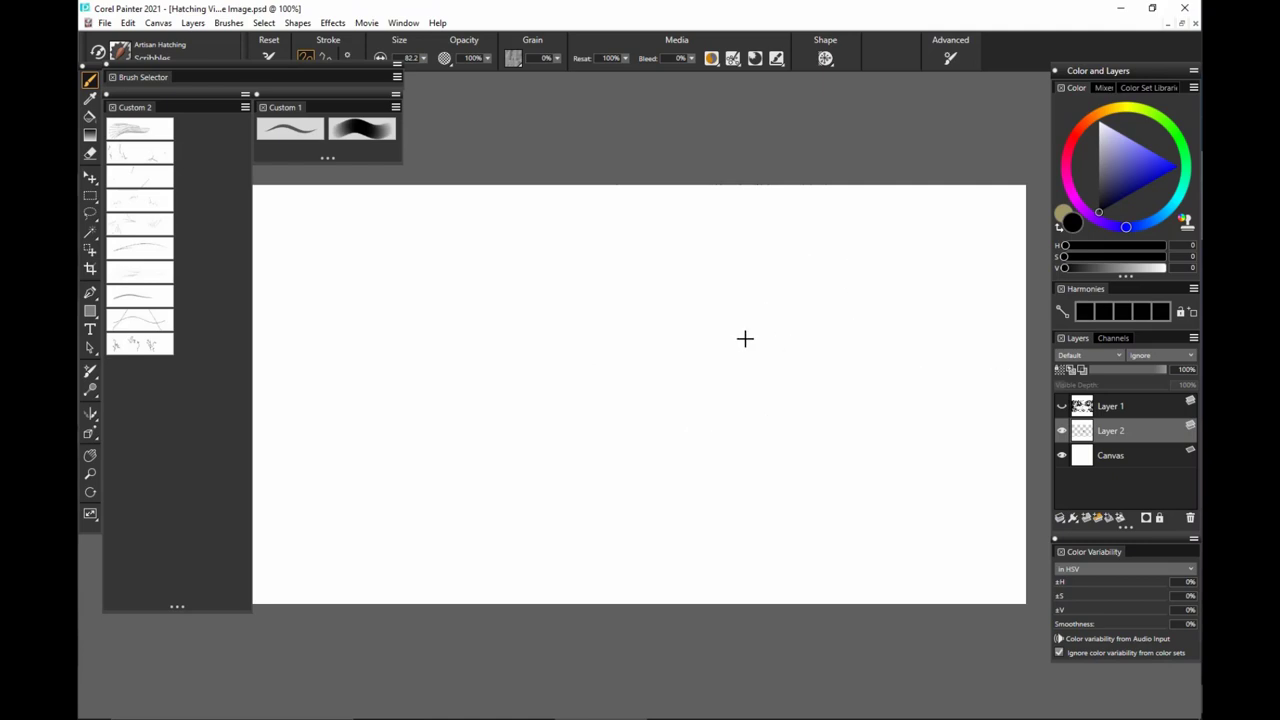
mouse_move(815, 305)
mouse_down()
mouse_move(780, 408)
mouse_move(811, 305)
mouse_move(795, 294)
mouse_move(875, 300)
mouse_move(881, 401)
mouse_move(889, 366)
mouse_move(796, 348)
mouse_move(784, 403)
mouse_move(867, 376)
mouse_move(872, 275)
mouse_up()
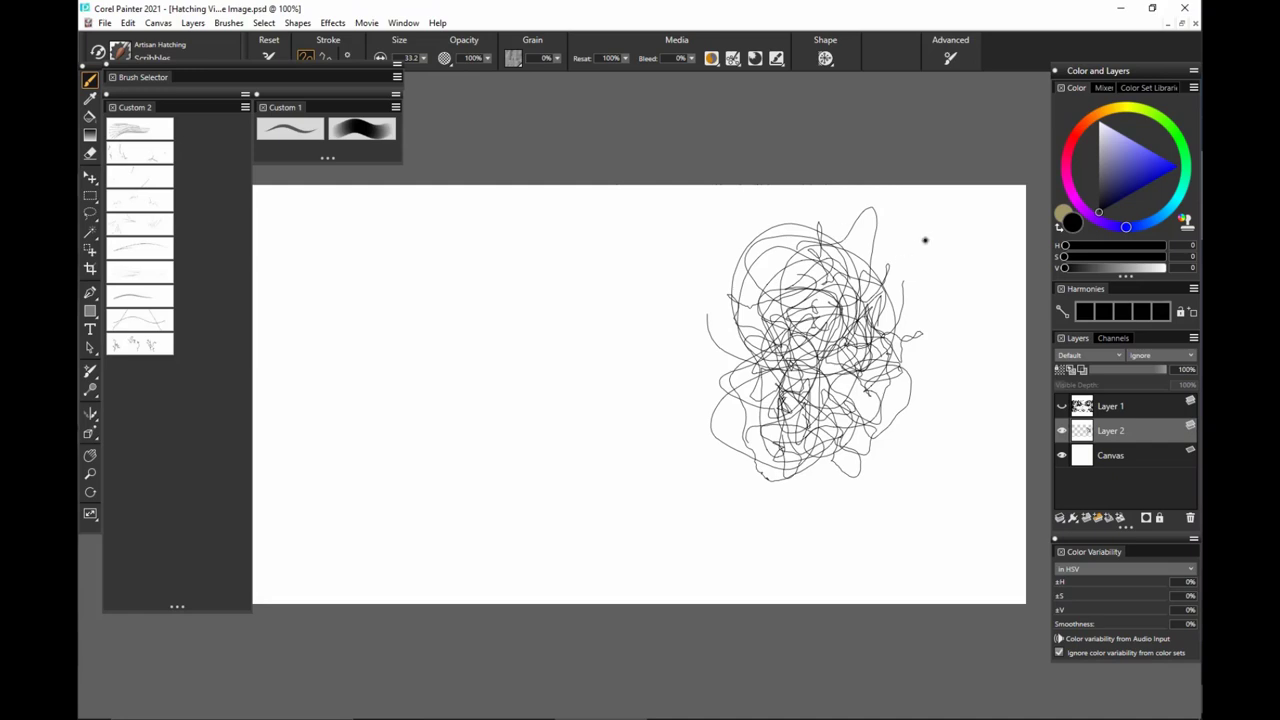
mouse_move(866, 338)
mouse_down()
mouse_move(852, 399)
mouse_move(881, 403)
mouse_move(894, 297)
mouse_move(876, 312)
mouse_move(870, 451)
mouse_move(797, 463)
mouse_move(809, 472)
mouse_move(855, 422)
mouse_move(765, 350)
mouse_move(775, 382)
mouse_move(789, 285)
mouse_move(869, 285)
mouse_move(878, 323)
mouse_move(851, 378)
mouse_move(834, 480)
mouse_up()
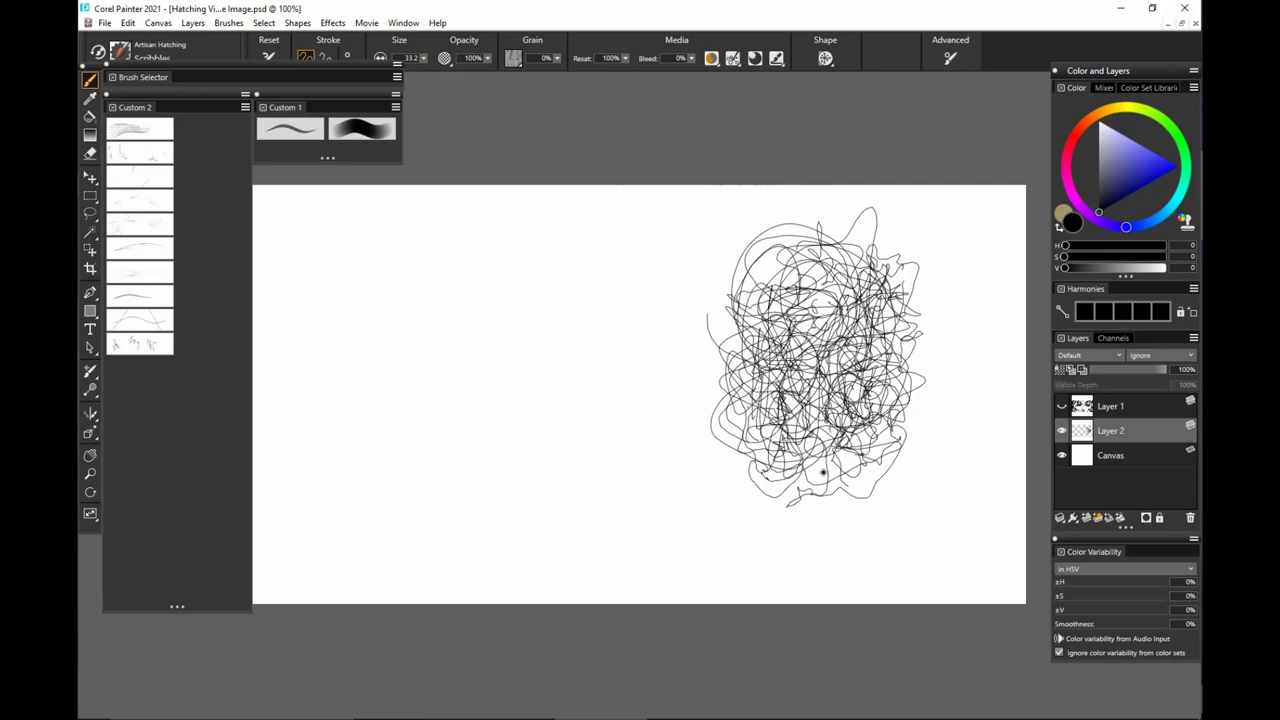
Switch to the Speedy hatching brush and clear the scribbled tangle from Layer 2.
click(145, 319)
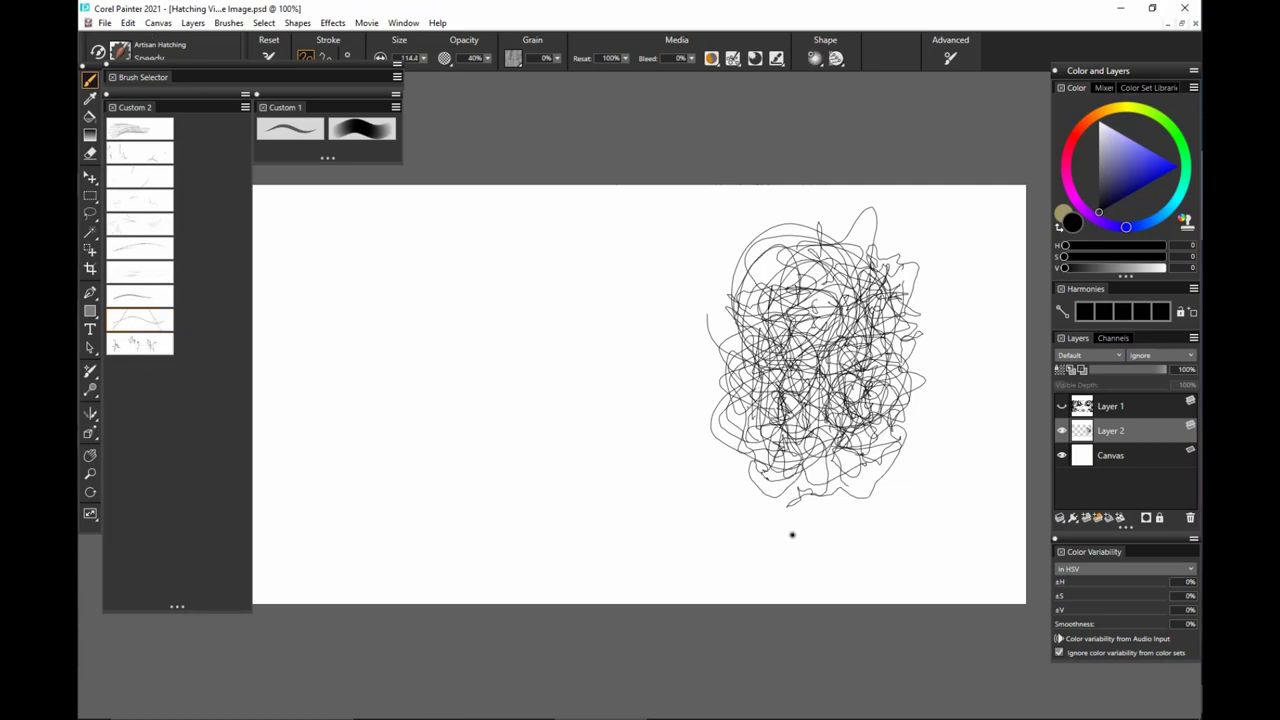
key(ctrl+a)
key(ctrl+x)
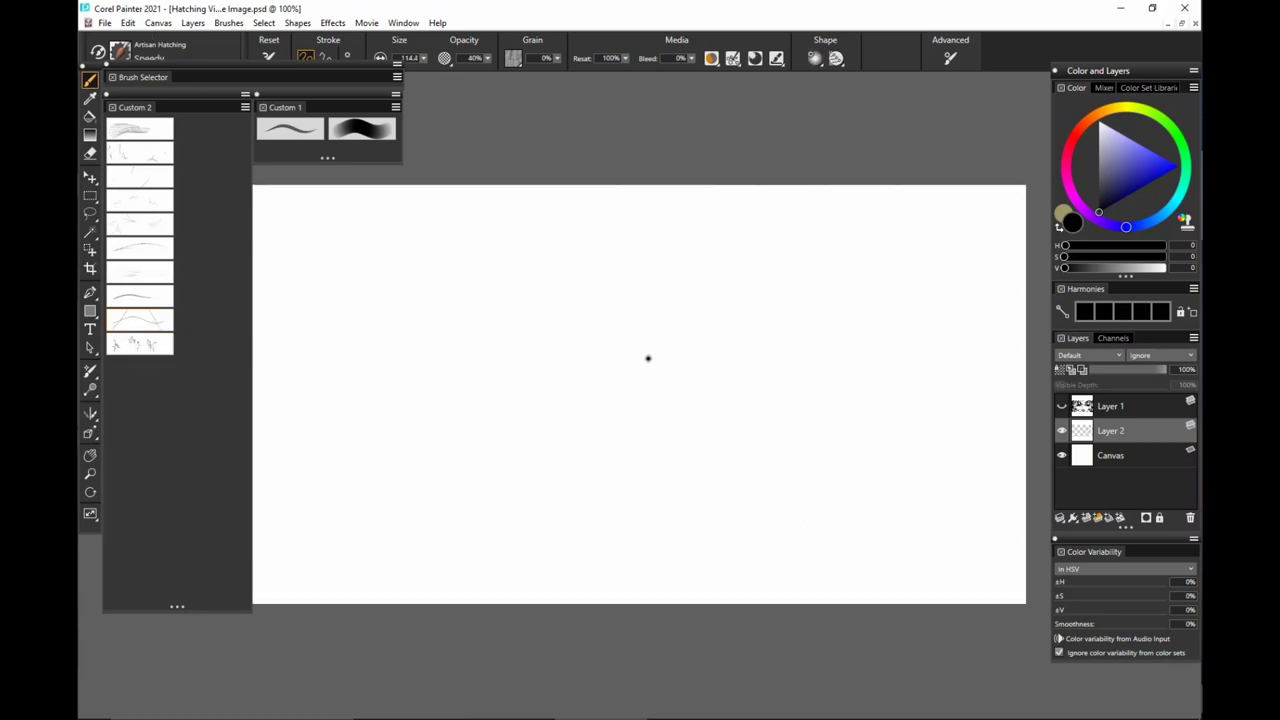
Scatter overlapping squiggles across the middle and lower right of the canvas with the Speedy brush at 40% opacity.
mouse_move(648, 358)
mouse_down()
mouse_move(586, 391)
mouse_move(627, 423)
mouse_move(751, 423)
mouse_up()
key(Delete)
mouse_move(632, 437)
mouse_down()
mouse_move(747, 391)
mouse_move(808, 447)
mouse_move(850, 540)
mouse_up()
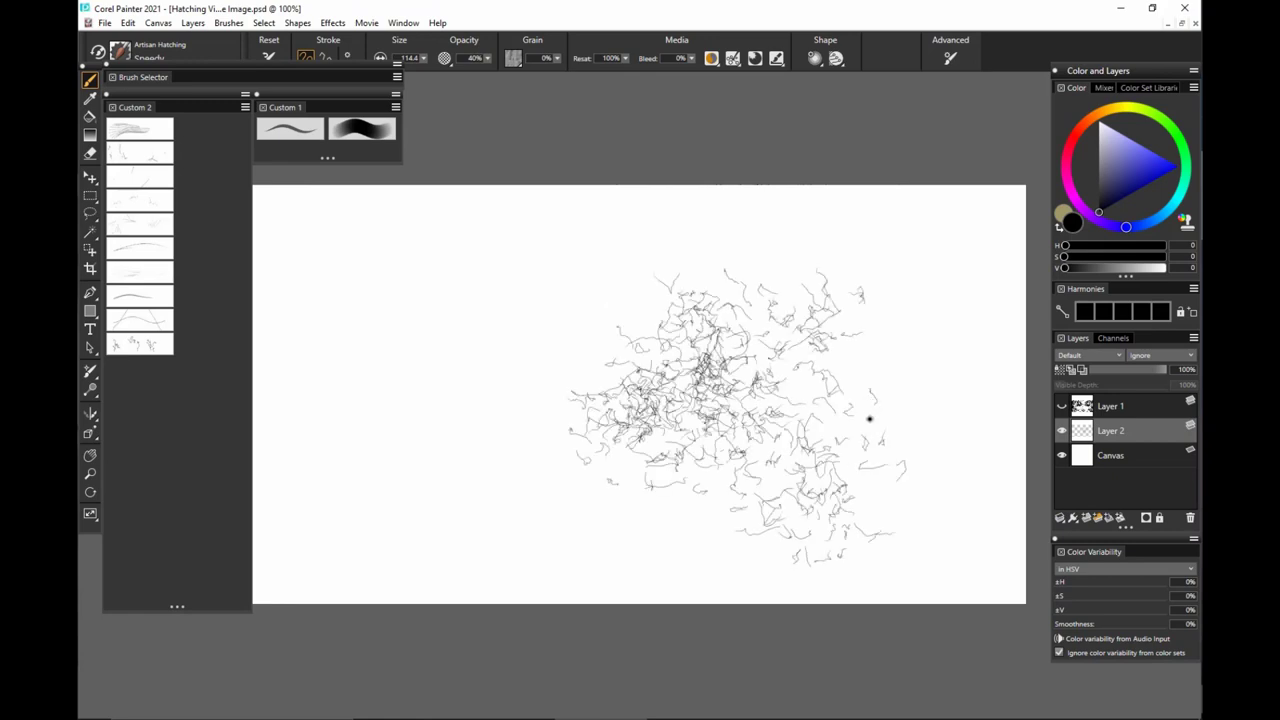
Clear the faint squiggles from Layer 2, and draw a patch of Speedy marks at 100% opacity on the canvas's right half.
key(ctrl+a)
key(Delete)
mouse_move(833, 338)
mouse_down()
mouse_move(812, 413)
mouse_move(822, 455)
mouse_up()
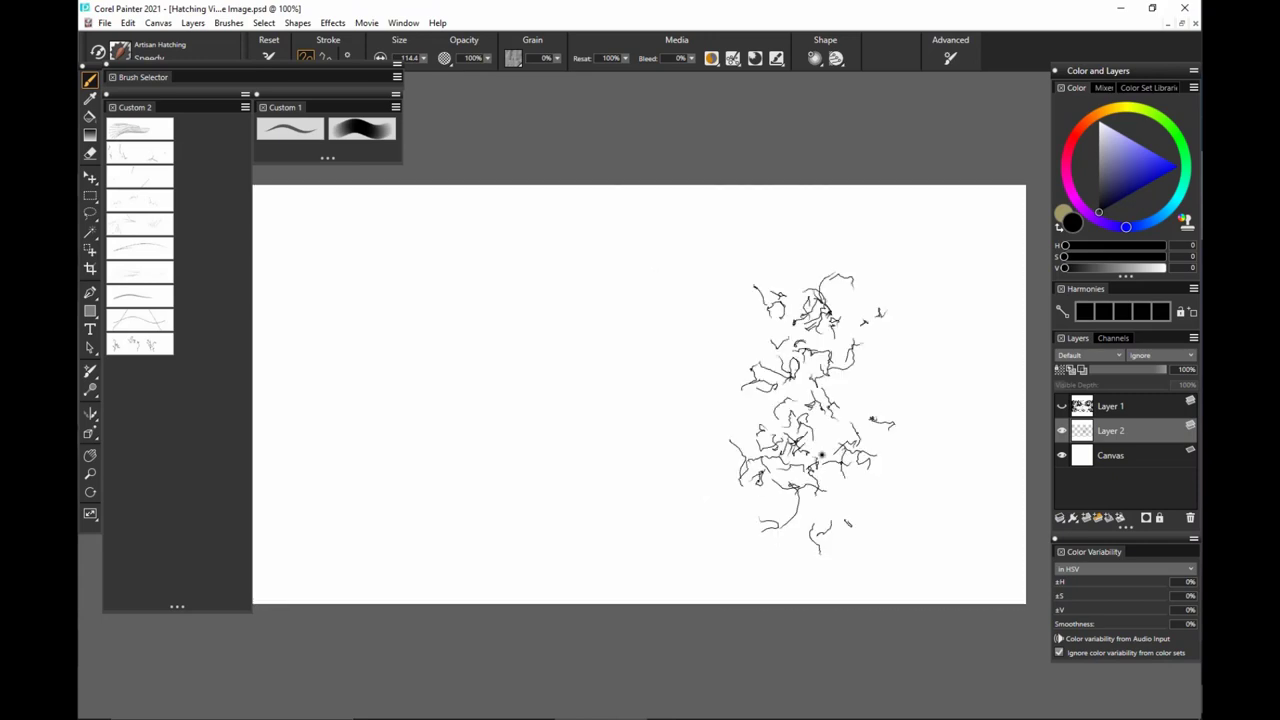
mouse_move(774, 339)
mouse_down()
mouse_move(740, 420)
mouse_move(796, 380)
mouse_up()
Build a patch of angular marks on the canvas's left half with the Corners brush, and overlay it with Speedy squiggles.
click(140, 153)
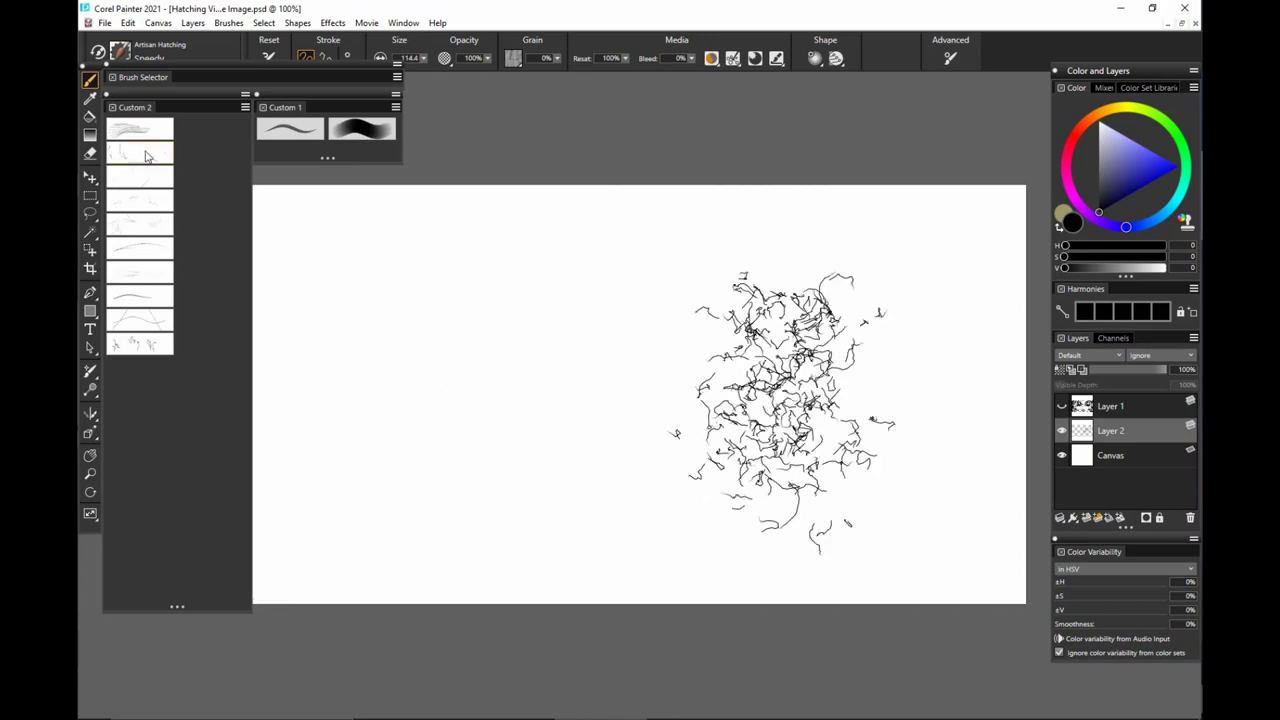
drag(425, 270, 405, 430)
key(ctrl+z)
drag(532, 369, 568, 378)
drag(492, 300, 470, 435)
drag(552, 276, 508, 354)
mouse_move(581, 441)
mouse_down()
mouse_move(594, 457)
mouse_move(487, 526)
mouse_up()
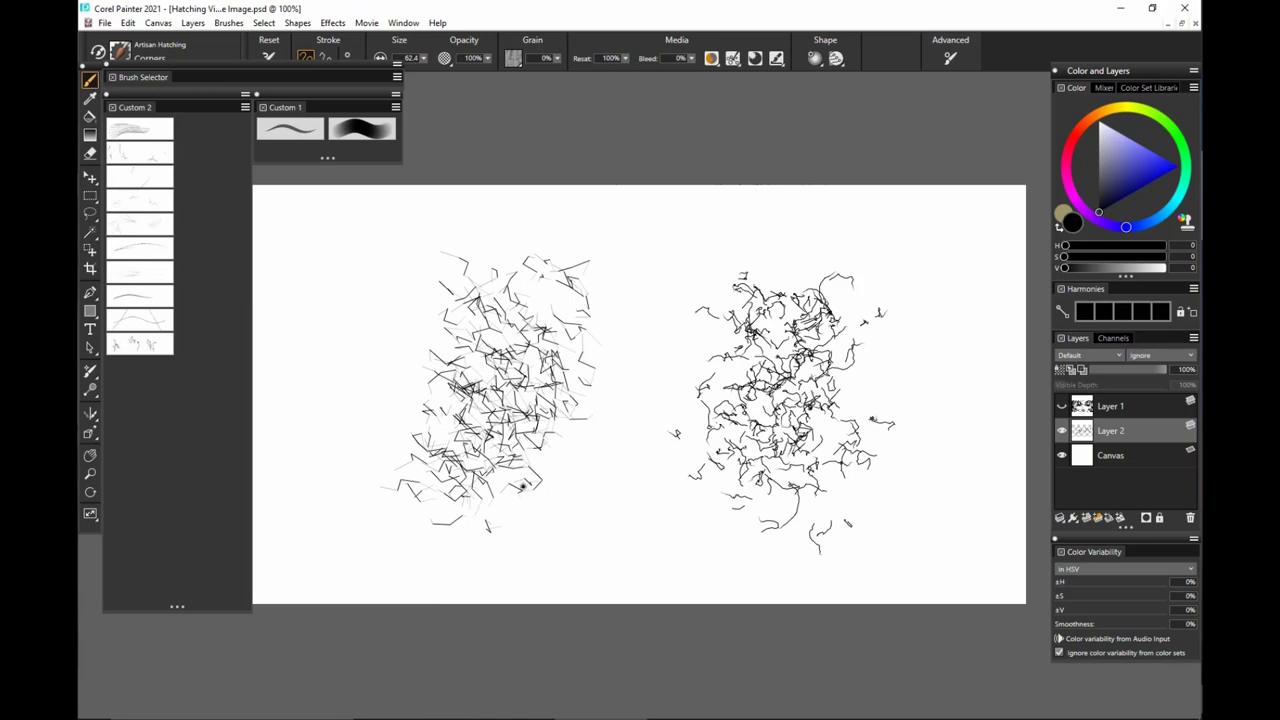
mouse_move(523, 486)
mouse_down()
mouse_move(530, 335)
mouse_move(594, 373)
mouse_move(556, 453)
mouse_up()
click(157, 345)
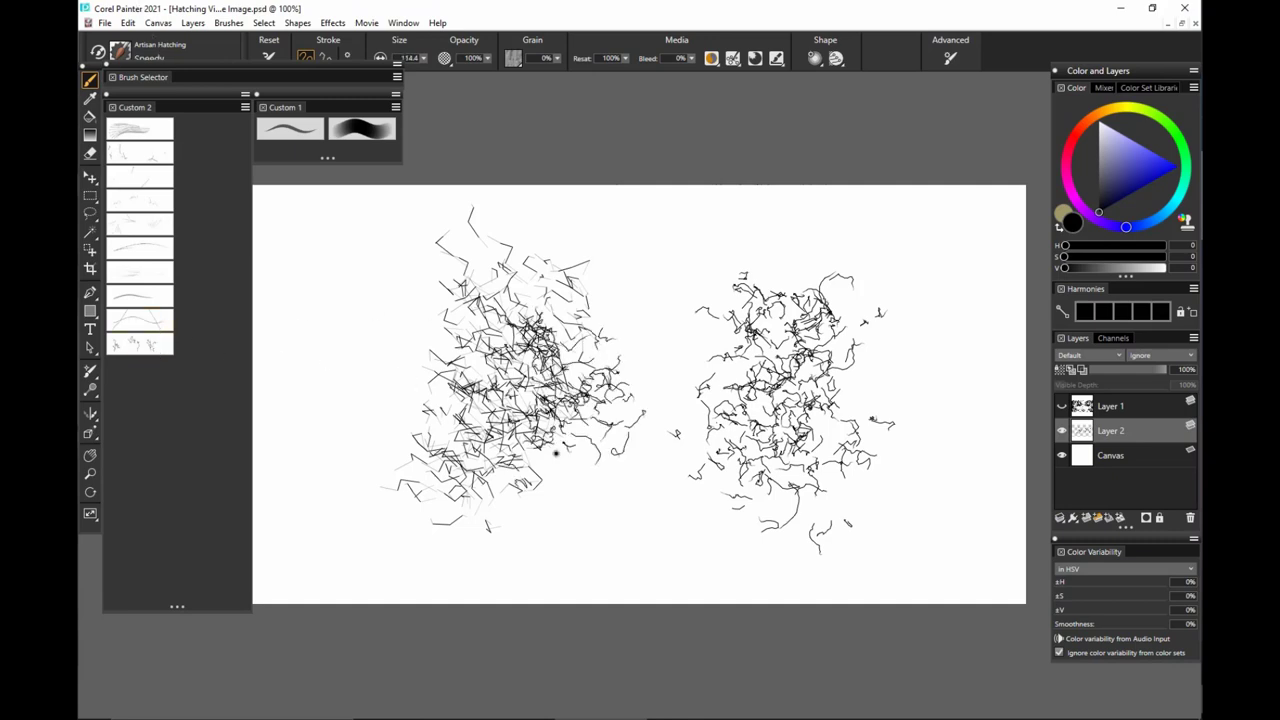